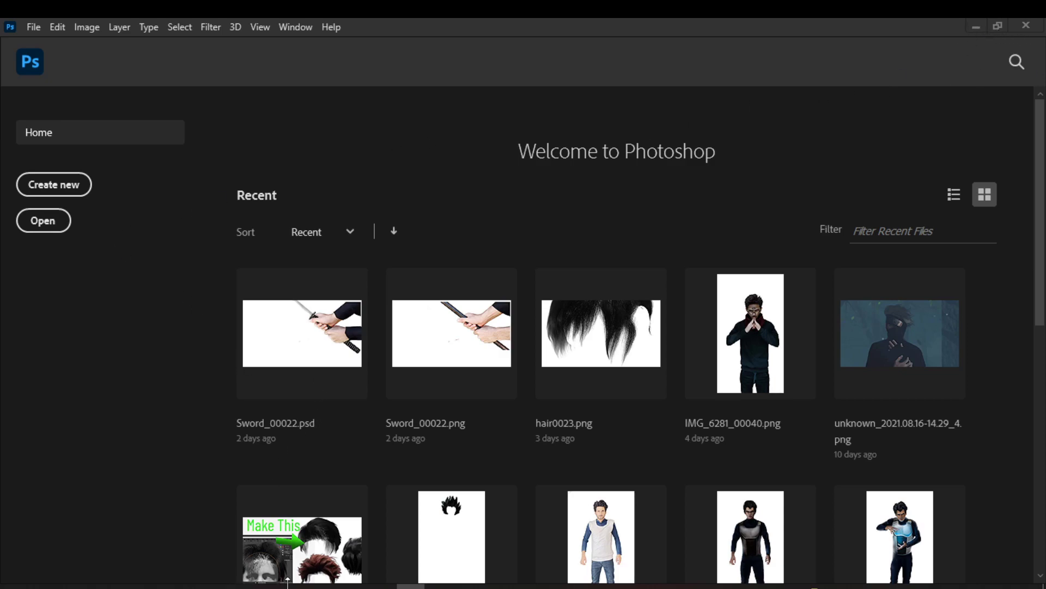
Look over the drives and folders in File Explorer, then return to Photoshop
left_click(126, 585)
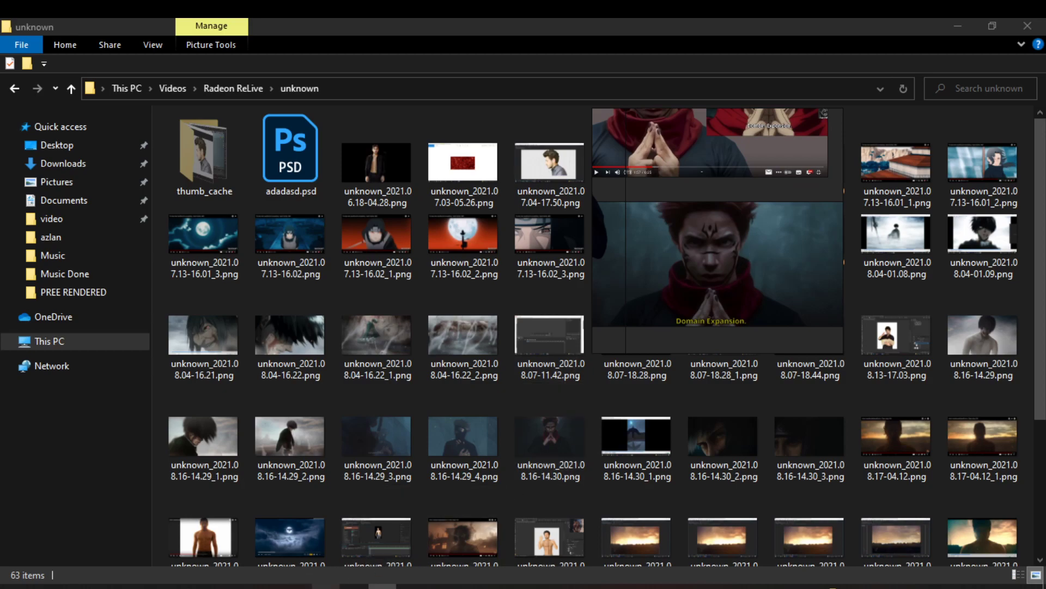
left_click(64, 337)
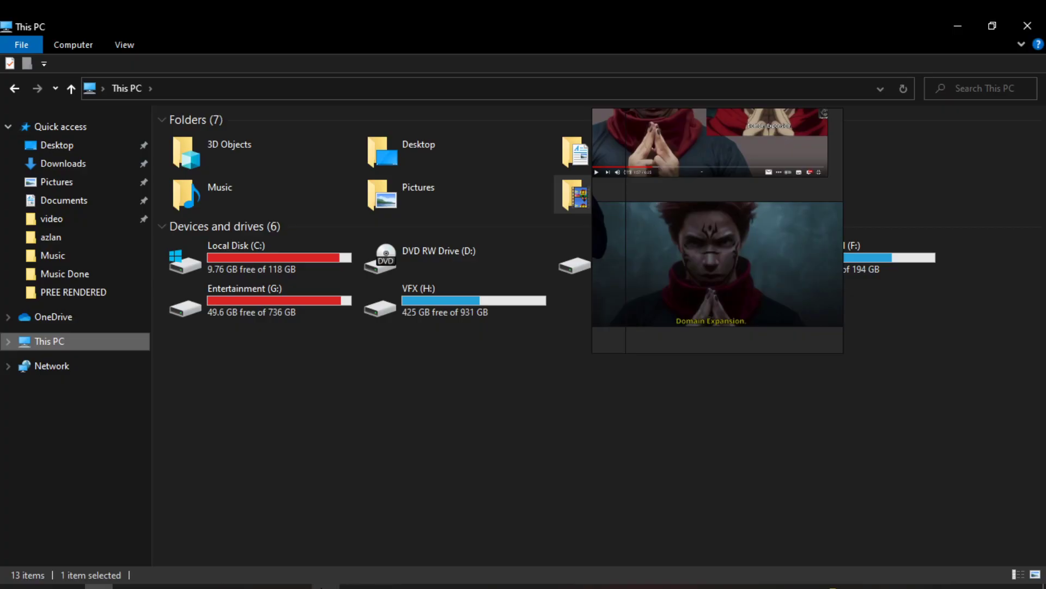
left_click(323, 586)
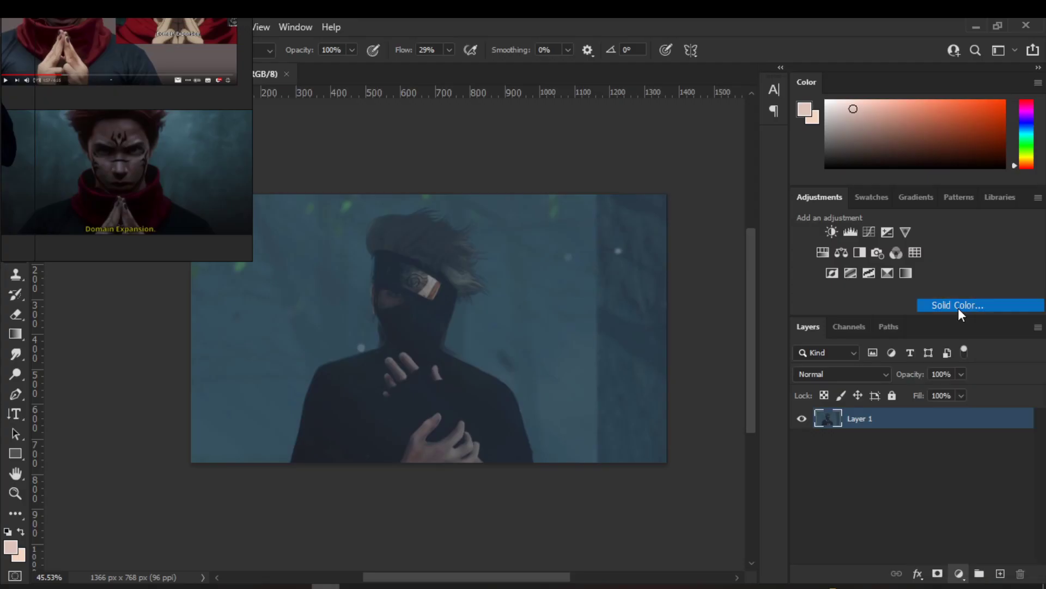
Add a Solid Color fill layer filled with teal
left_click(958, 309)
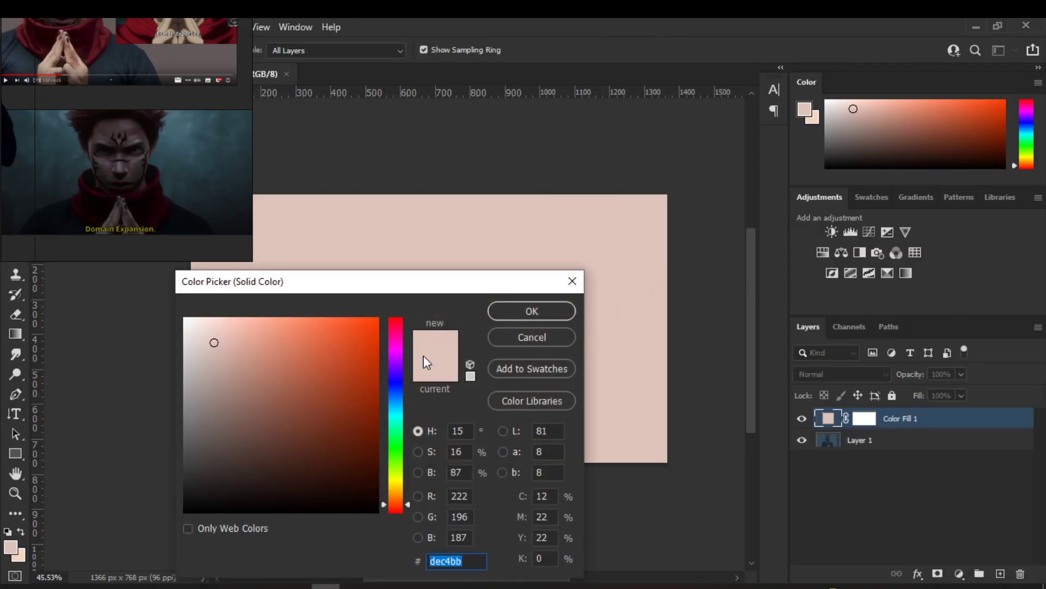
key("ctrl+v")
left_click(523, 313)
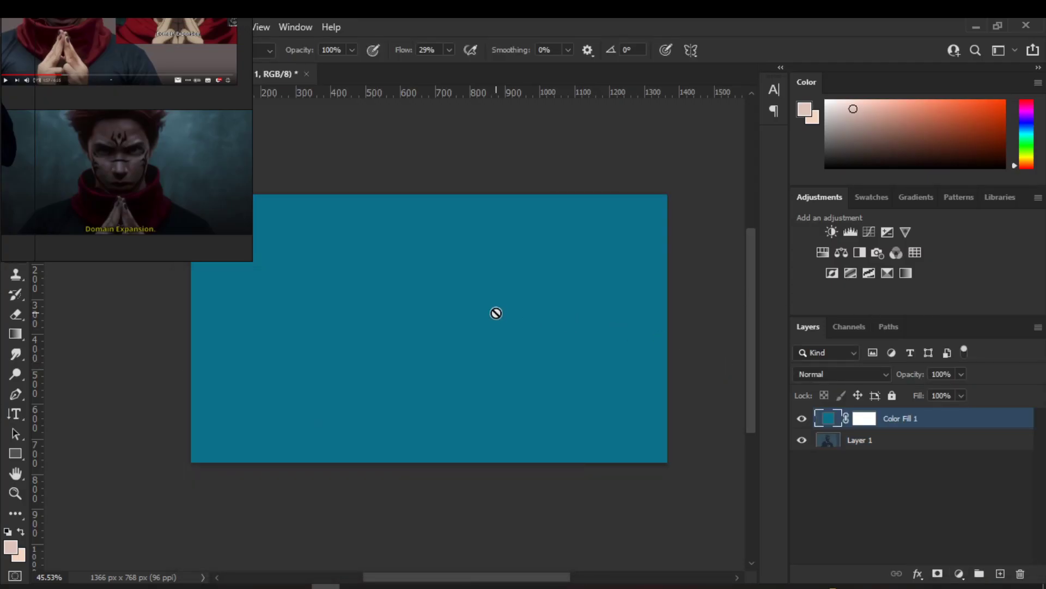
Select the fill layer and accept rasterizing it so it can be painted
right_click(493, 310)
left_click(870, 419)
left_click(832, 419)
right_click(499, 347)
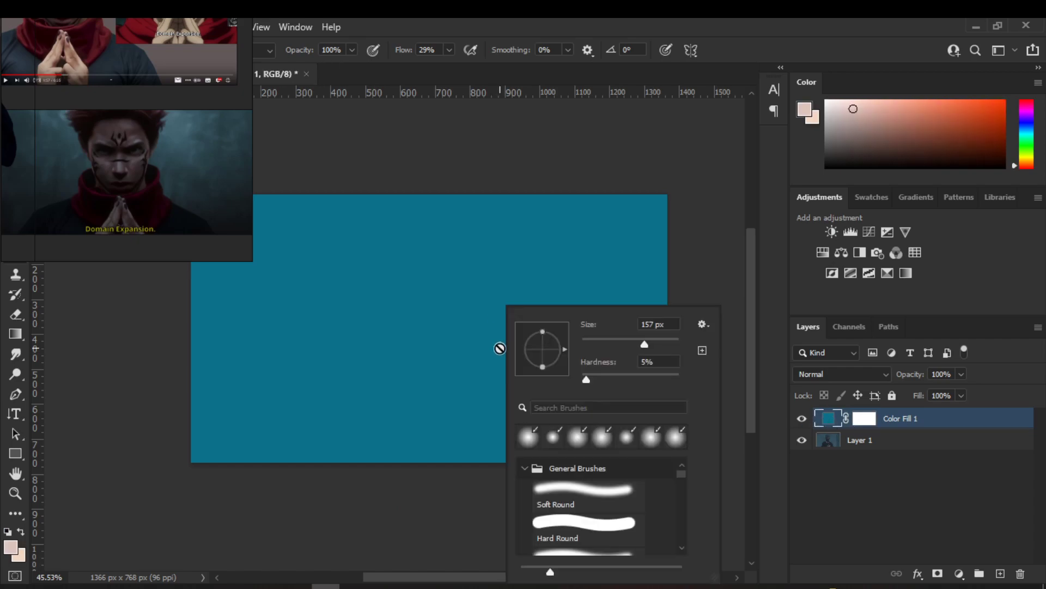
left_click(402, 359)
left_click(475, 254)
Choose a brush preset and paint the mask to darken the background
right_click(379, 299)
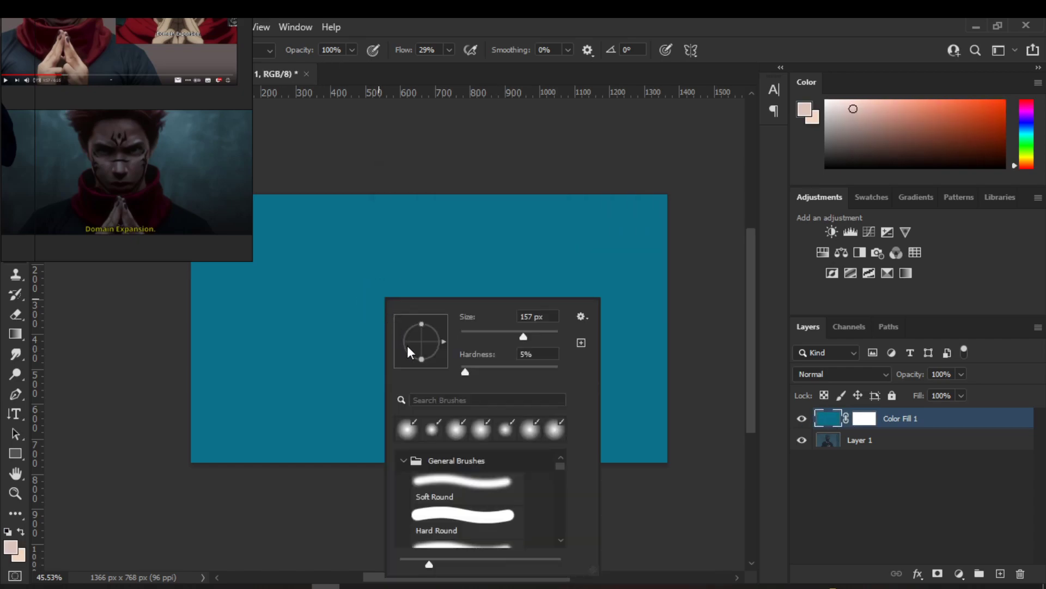
scroll(453, 479, "down", 3)
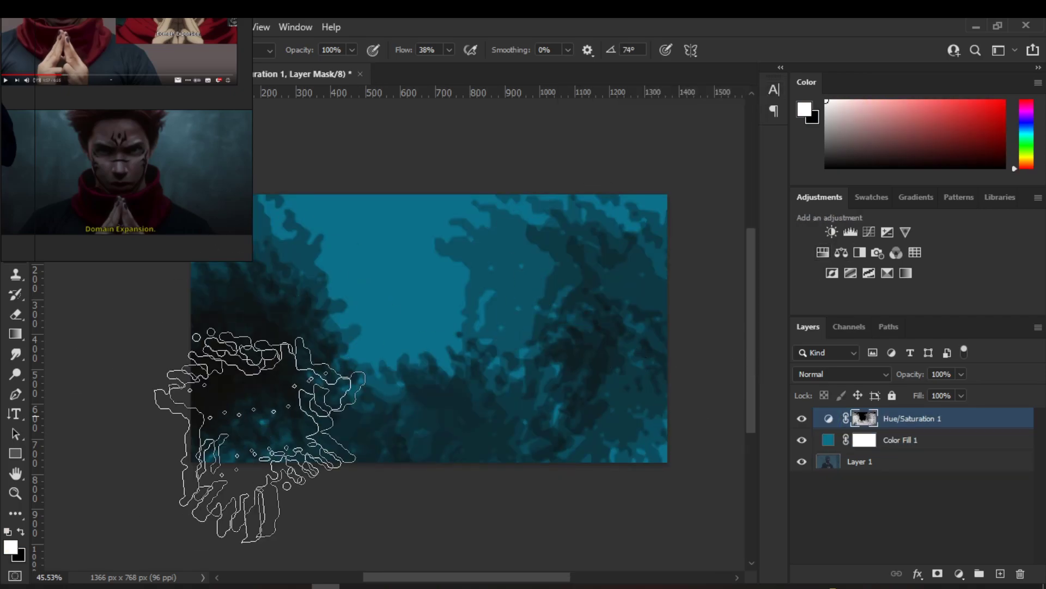
mouse_move(261, 428)
left_mouse_down()
mouse_move(381, 432)
mouse_move(388, 285)
left_mouse_up()
On the Hue/Saturation layer's mask, paint cloudy teal texture across the top
left_click(829, 419)
key("c")
left_click_drag(463, 398, 269, 344)
key("b")
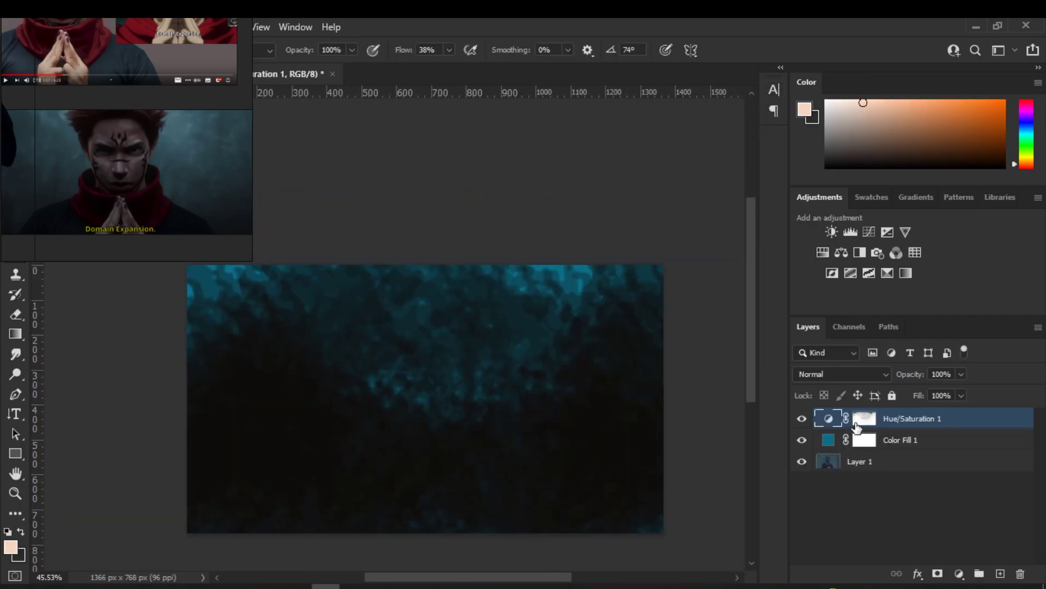
left_click(859, 422)
key("x")
left_click_drag(463, 344, 357, 362)
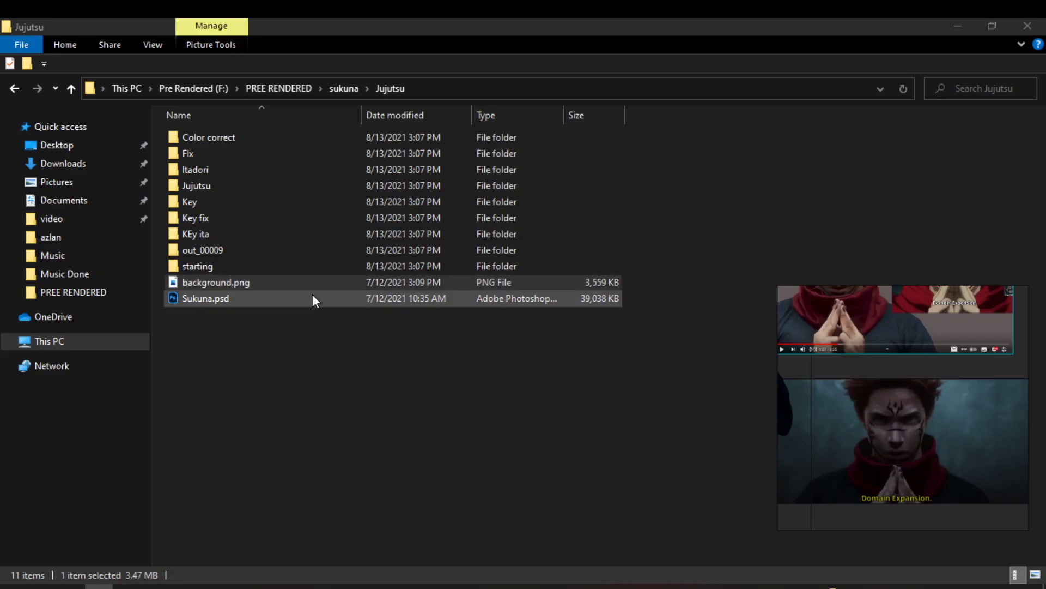
Open background.png in Photos to view the dark cloudy backdrop
key("Return")
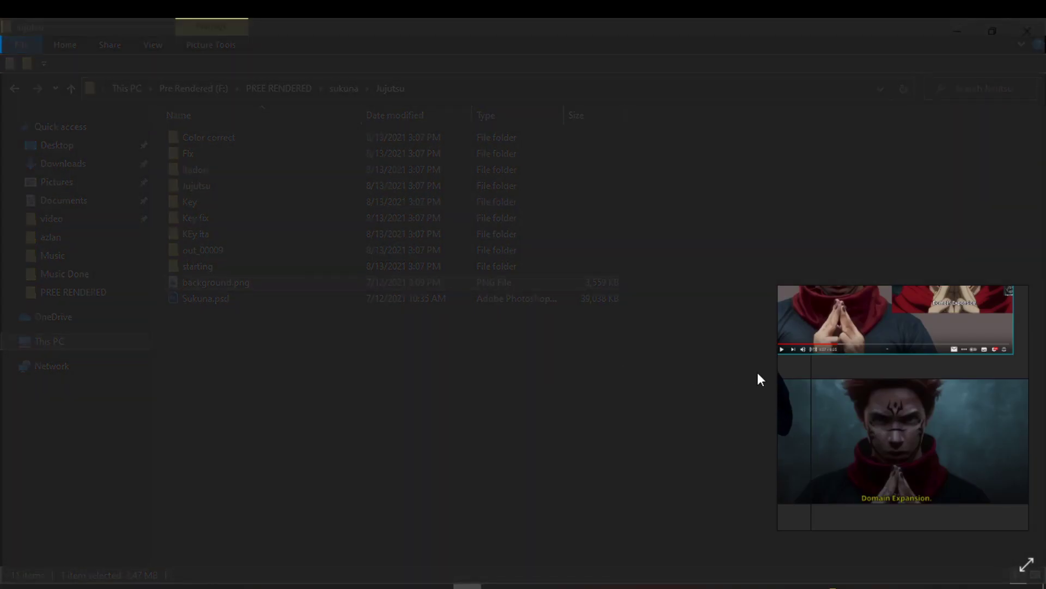
left_click_drag(825, 403, 259, 339)
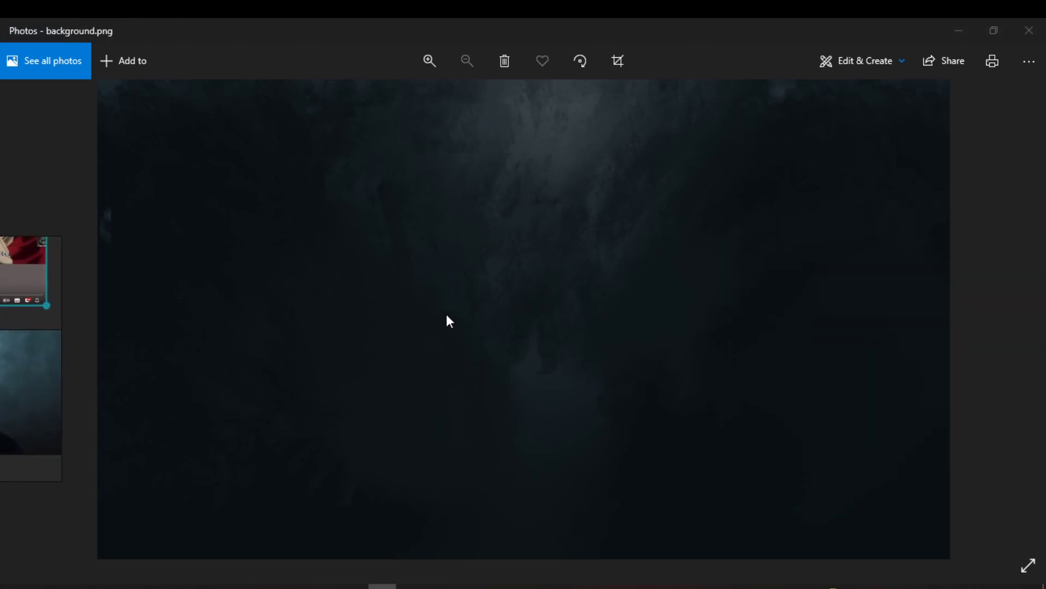
scroll(569, 311, "up", 1)
scroll(572, 329, "down", 1)
left_click(1030, 33)
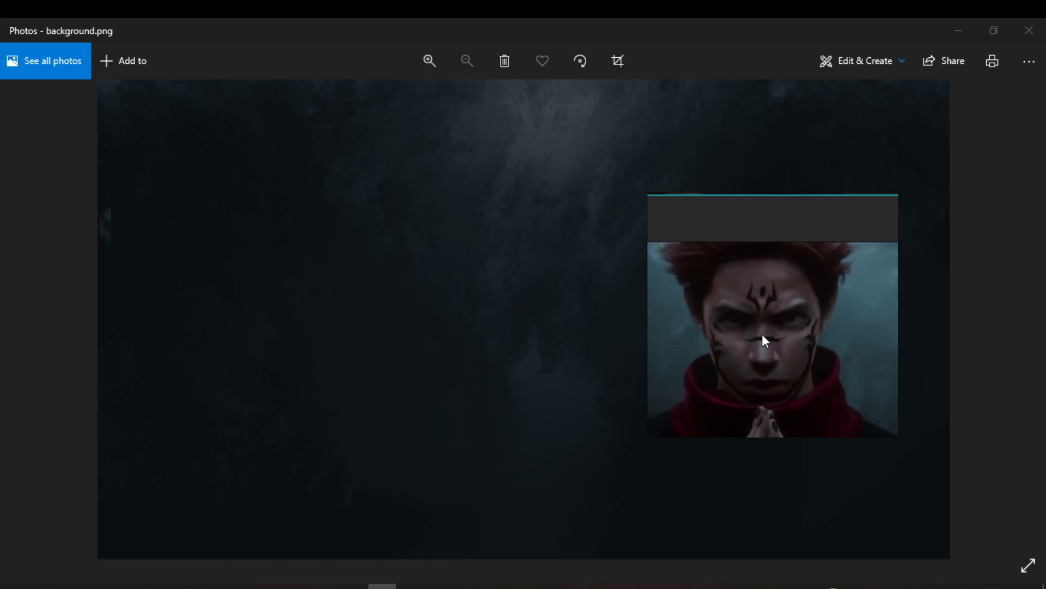
left_click_drag(771, 264, 946, 289)
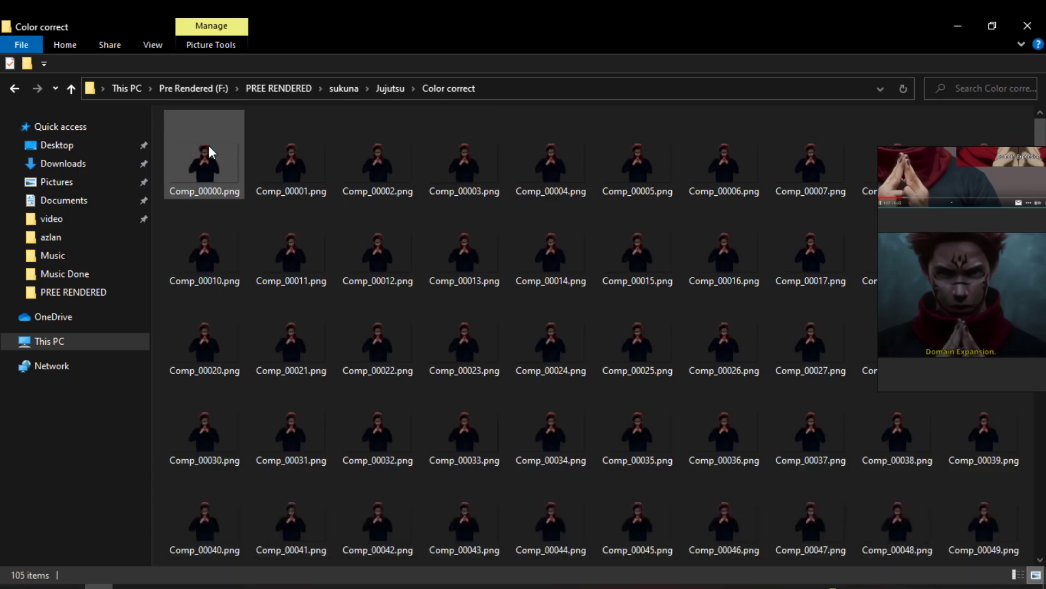
Open Comp_00000.png in Photos and step forward through three rendered frames
double_click(208, 145)
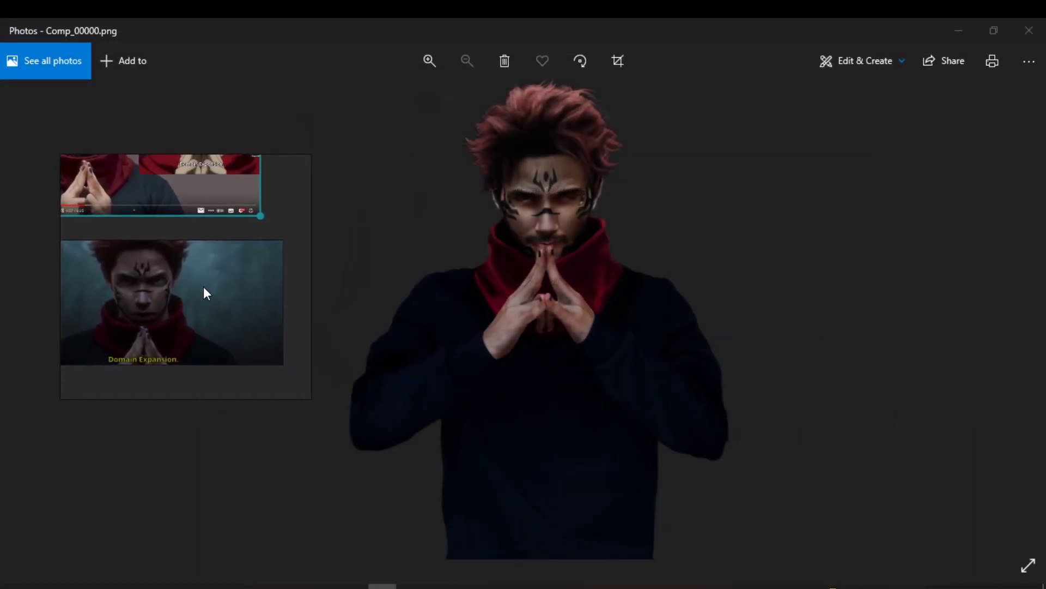
left_click(1023, 313)
left_click(1023, 322)
left_click(1023, 321)
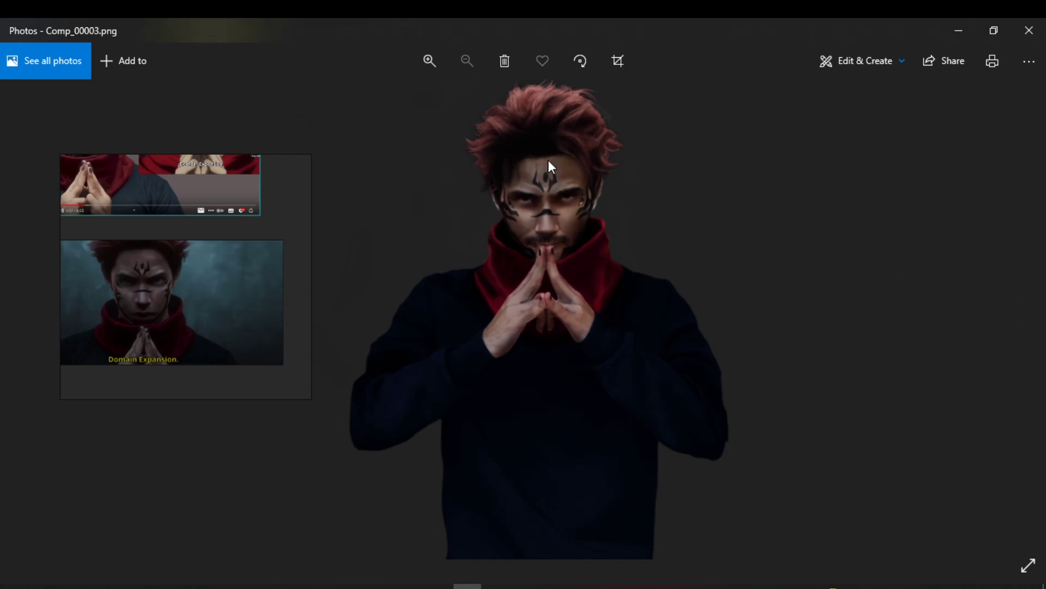
scroll(549, 159, "up", 2)
scroll(596, 240, "down", 2)
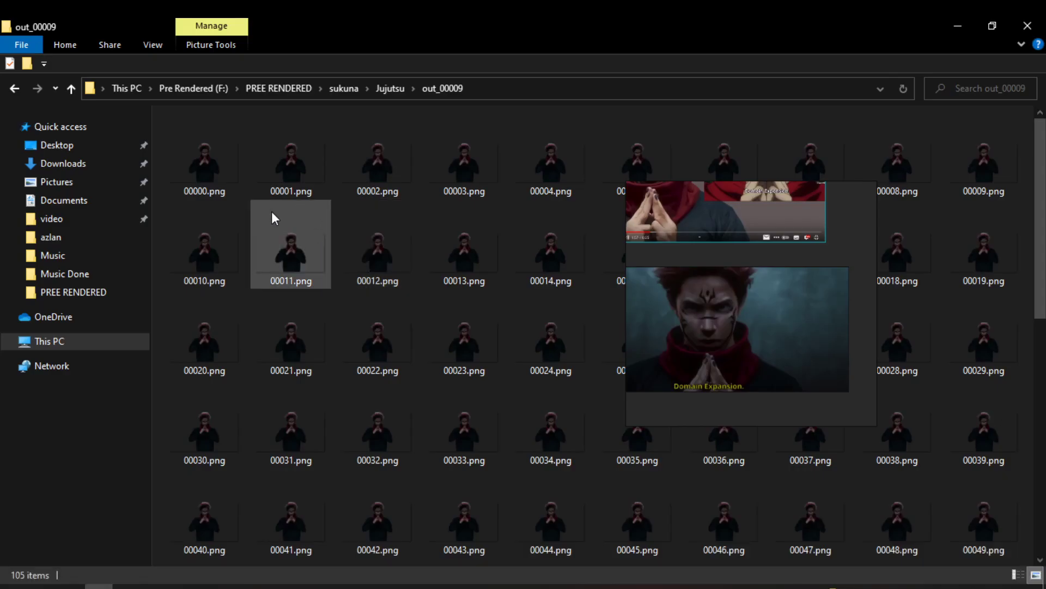
View 00000.png from the out_00009 folder and step ahead three frames
left_click(210, 182)
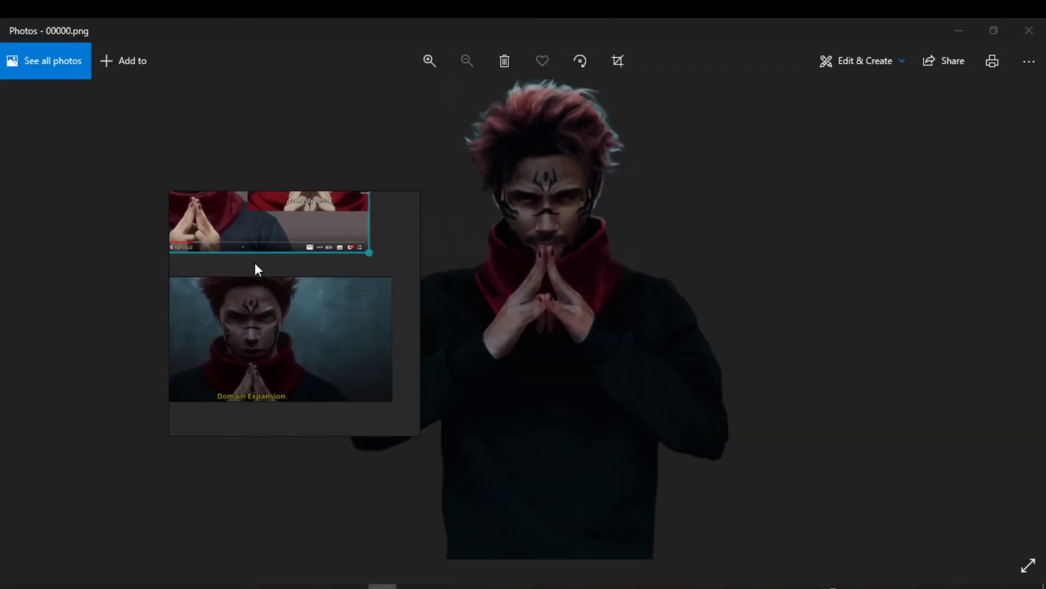
scroll(607, 207, "up", 2)
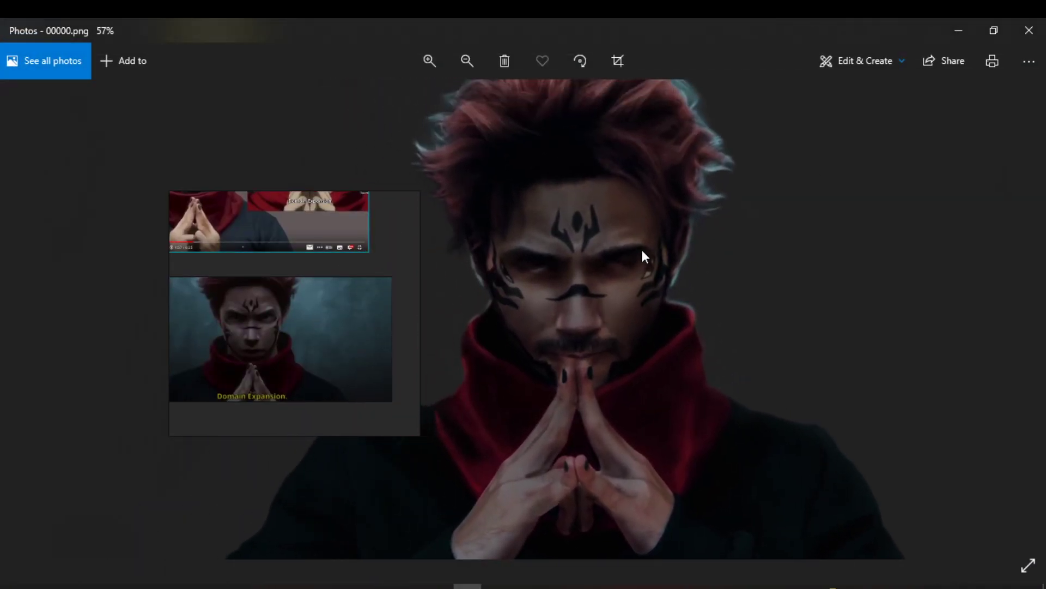
scroll(643, 253, "down", 2)
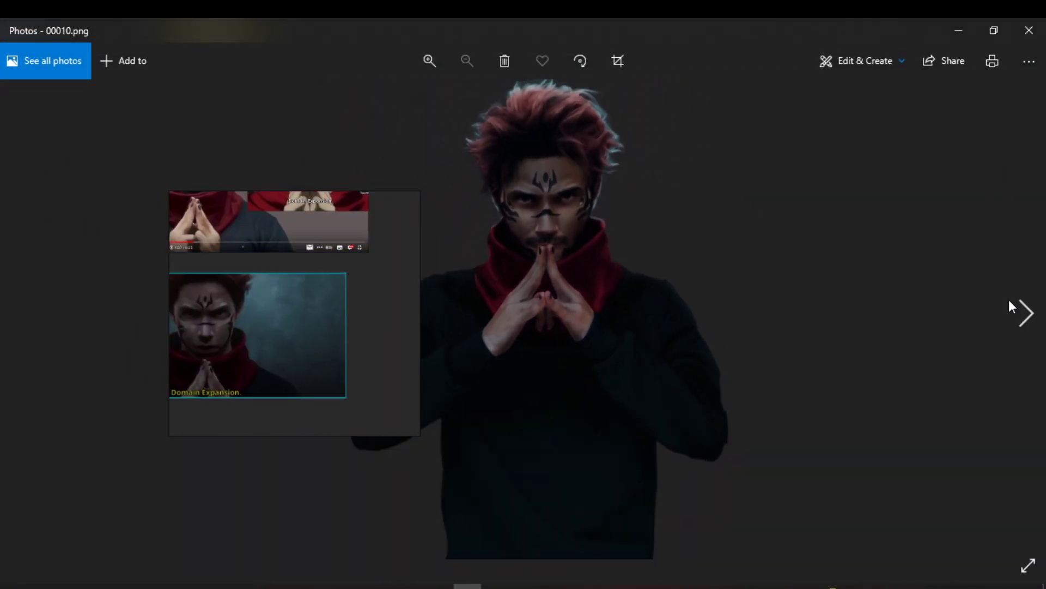
left_click(1011, 304)
left_click(1010, 305)
left_click(1011, 304)
left_click(1011, 305)
left_click(1011, 304)
left_click(1011, 304)
left_click(1011, 305)
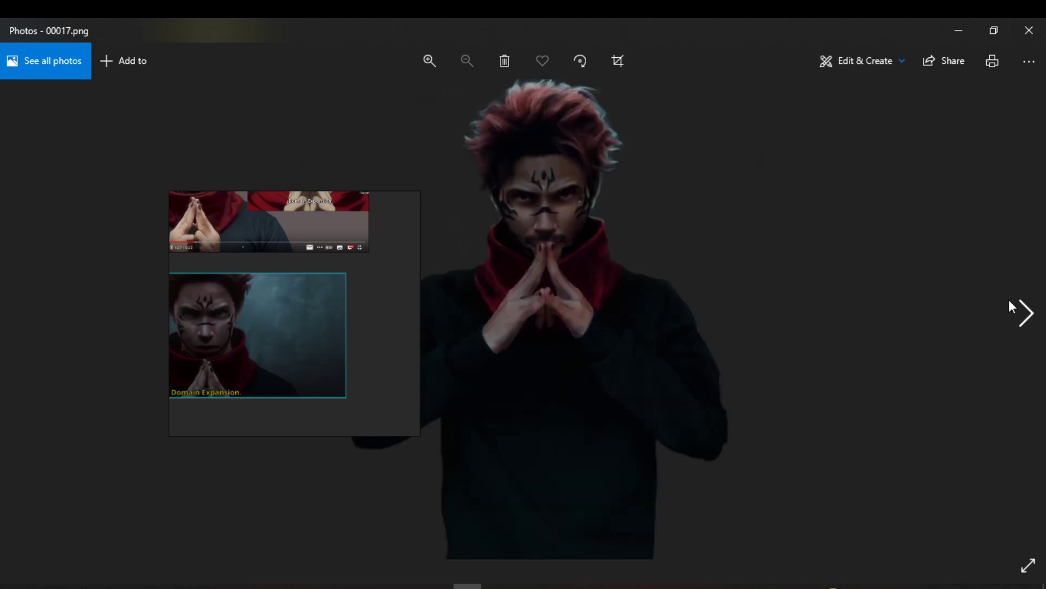
Close Photos and return to the Jujutsu folder after peeking into out_00009
left_click(1029, 30)
left_click(388, 87)
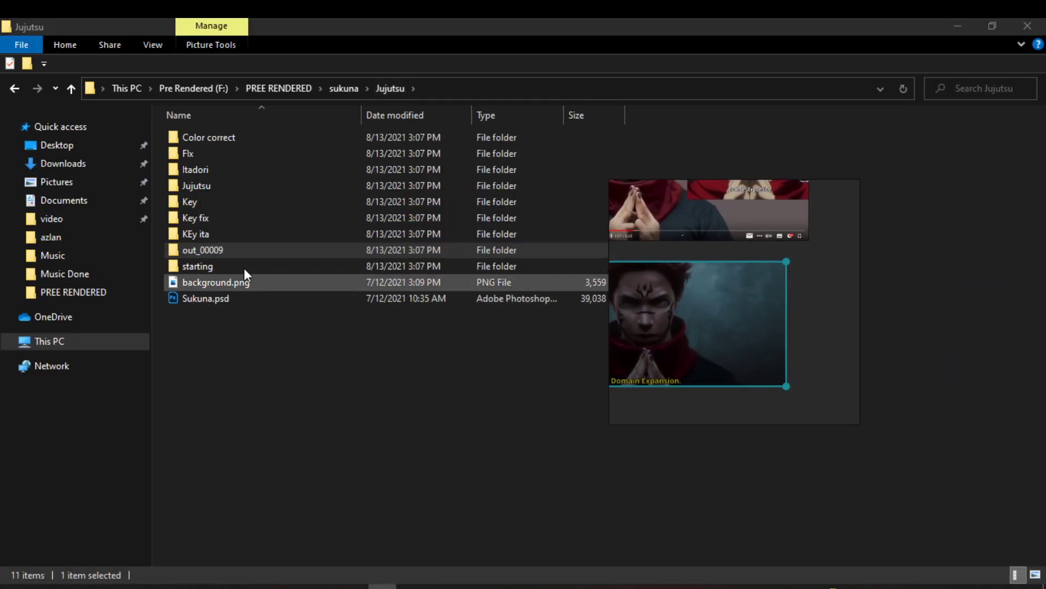
double_click(264, 249)
left_click(388, 87)
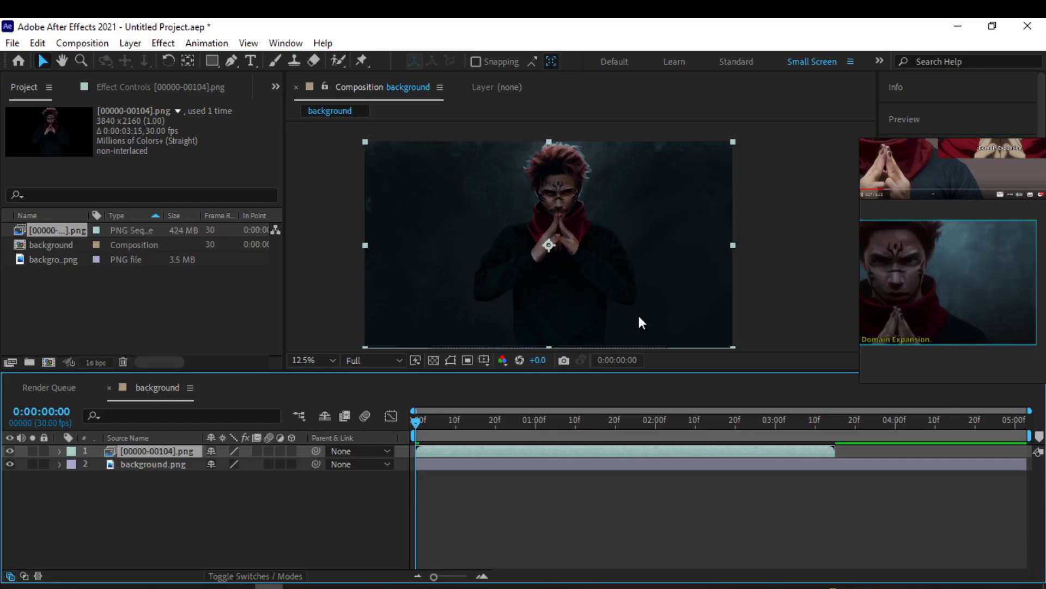
End the work area at 0:00:03:13, trim the comp to it, and rewind
left_click_drag(649, 429, 830, 430)
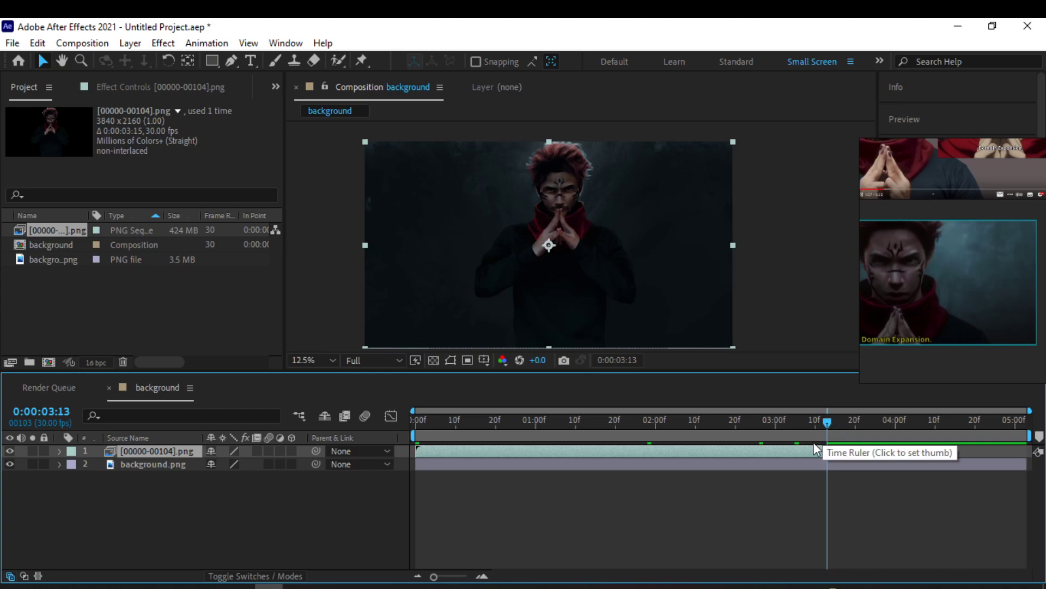
key("n")
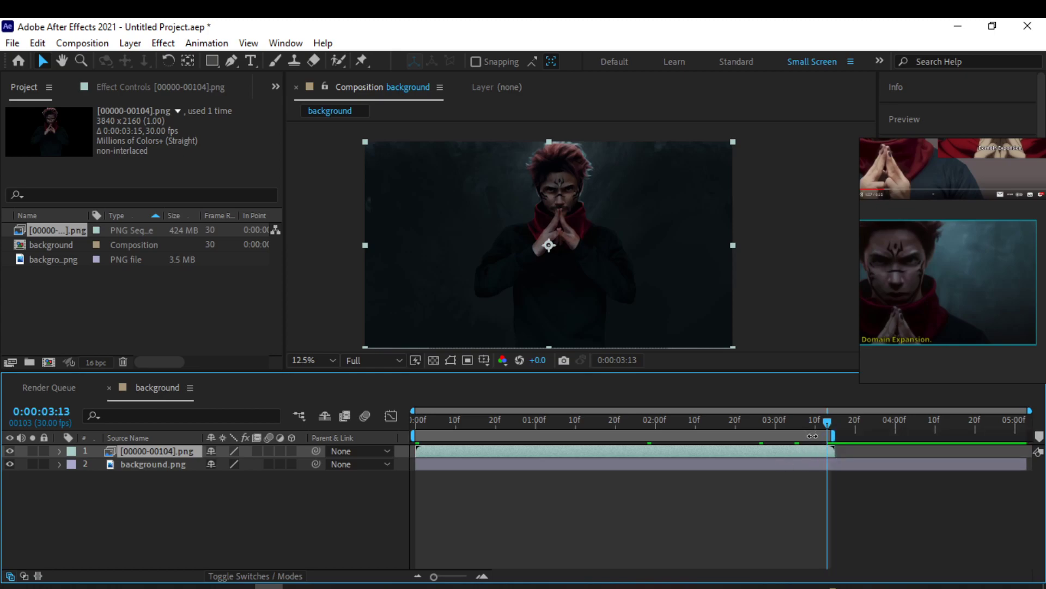
right_click(813, 436)
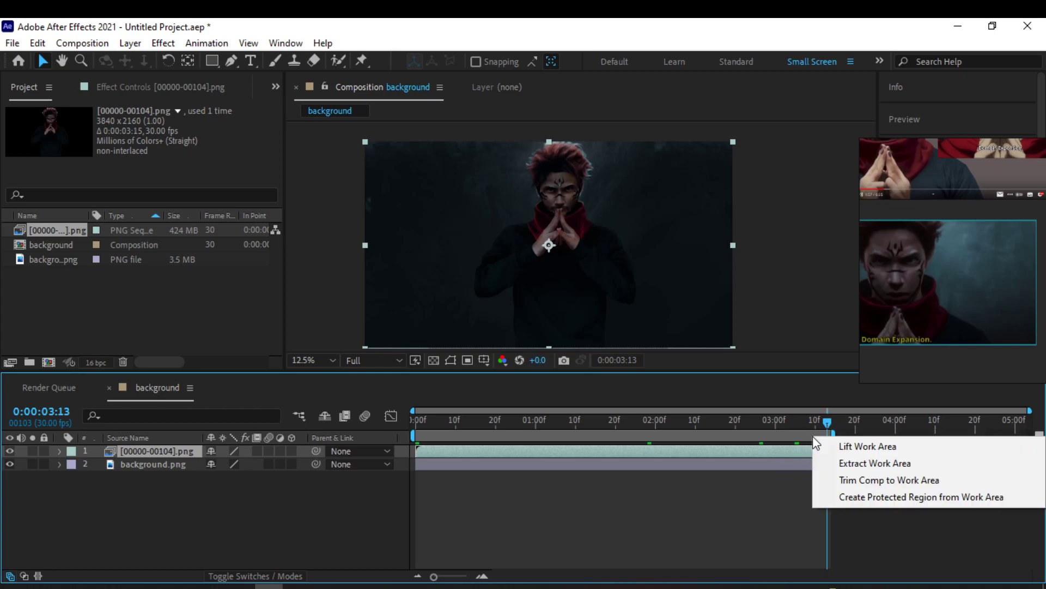
left_click(851, 482)
left_click_drag(962, 422, 299, 458)
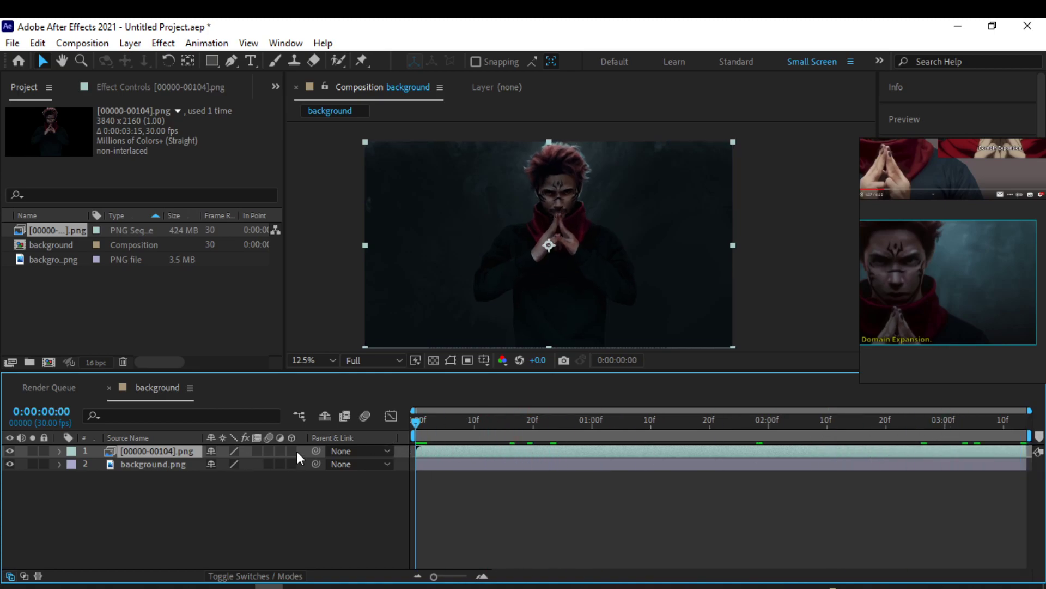
Add Camera 1 and make the PNG sequence and background.png layers 3D
right_click(278, 492)
mouse_move(350, 320)
left_click(523, 390)
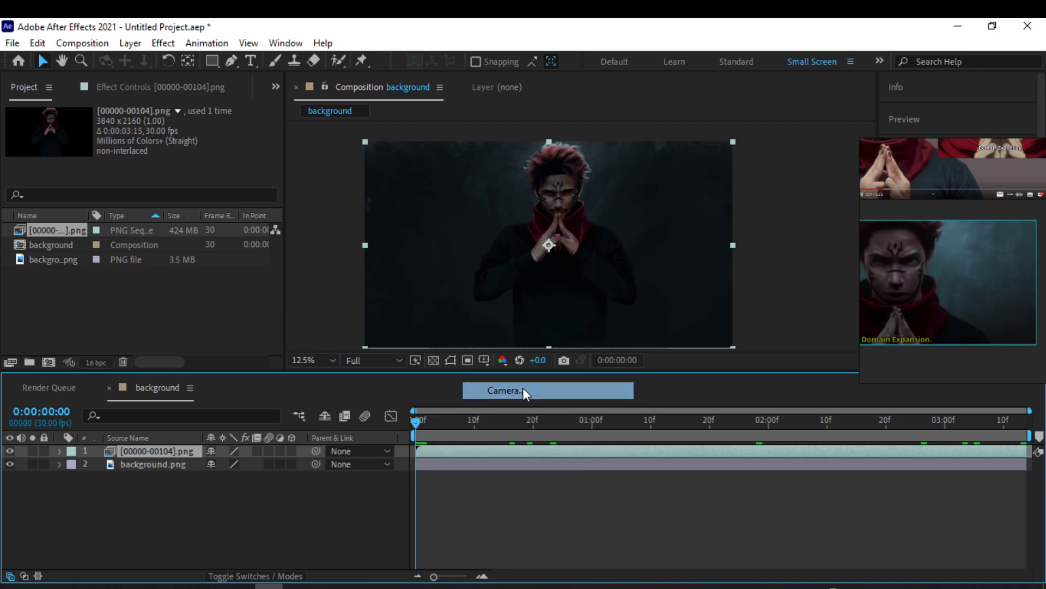
left_click(639, 472)
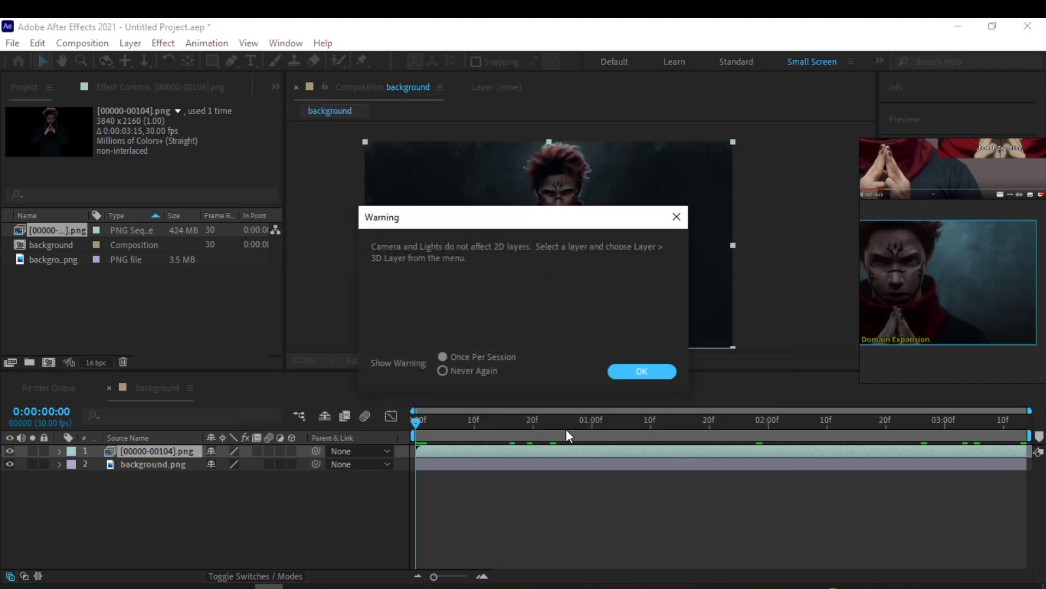
left_click(621, 374)
left_click(292, 464)
left_click(292, 477)
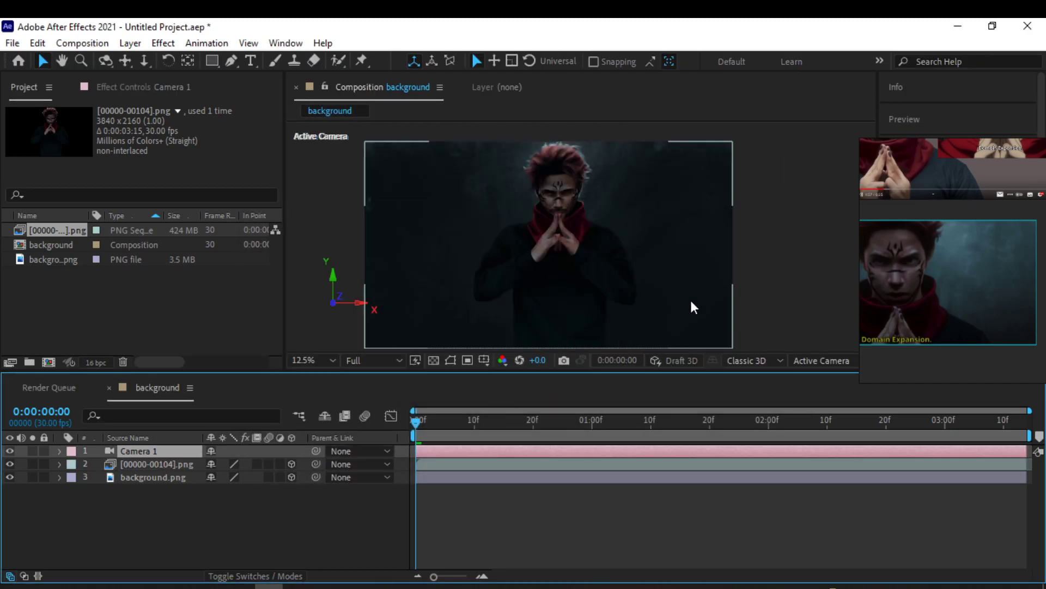
Use a 2 Views layout with a Left side pane, then pull Camera 1 back along Z
left_click(888, 360)
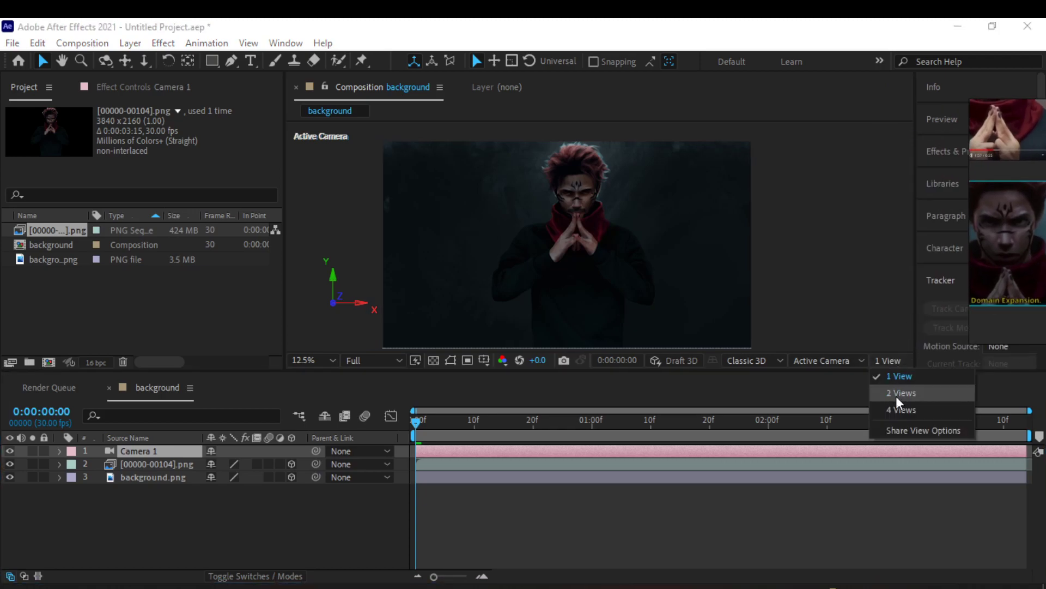
left_click(900, 393)
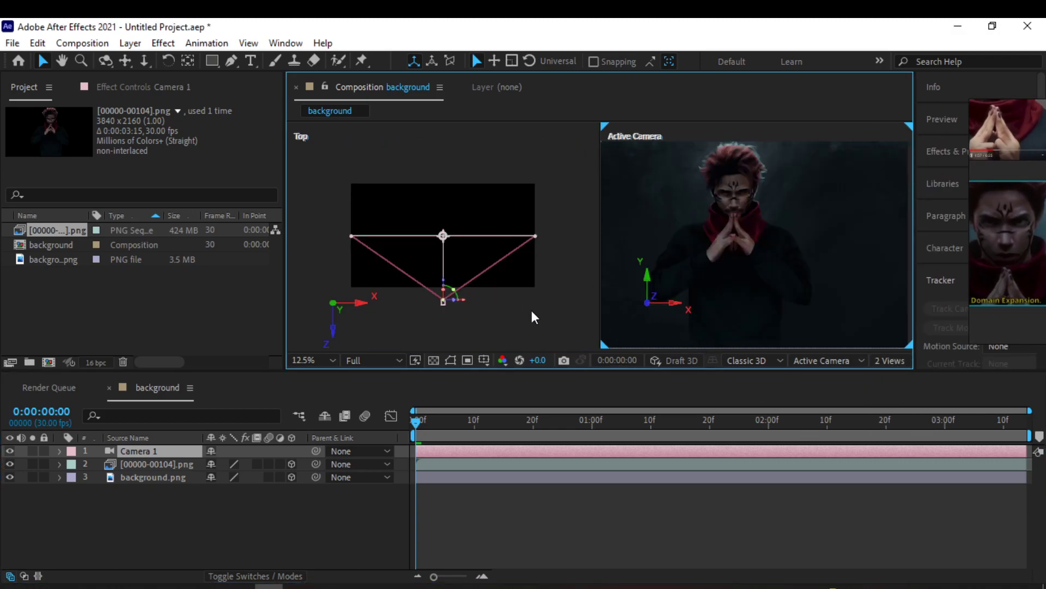
left_click(507, 317)
left_click(432, 449)
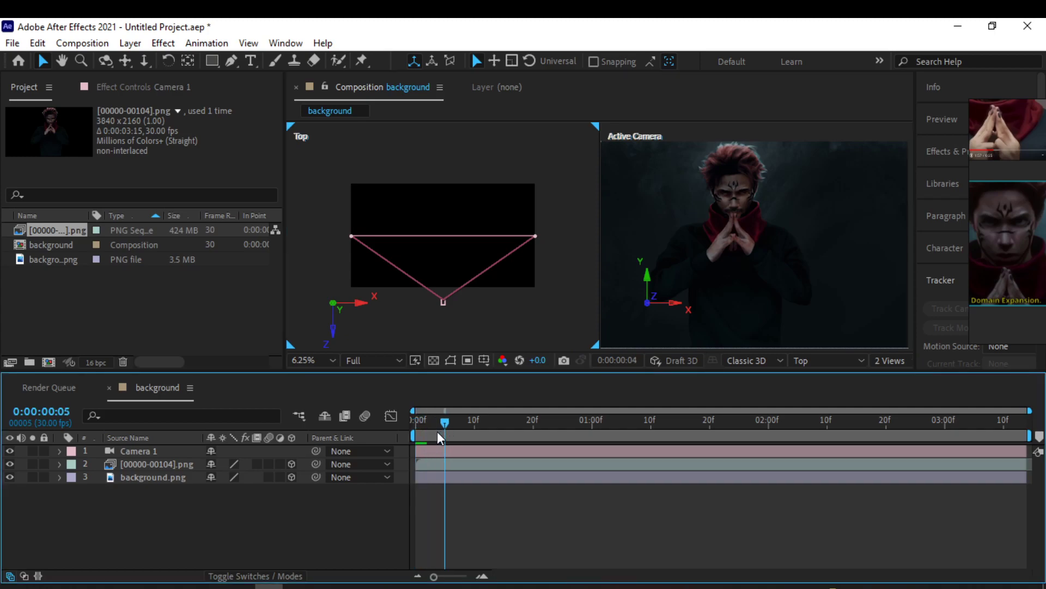
left_click(534, 326)
left_click(813, 361)
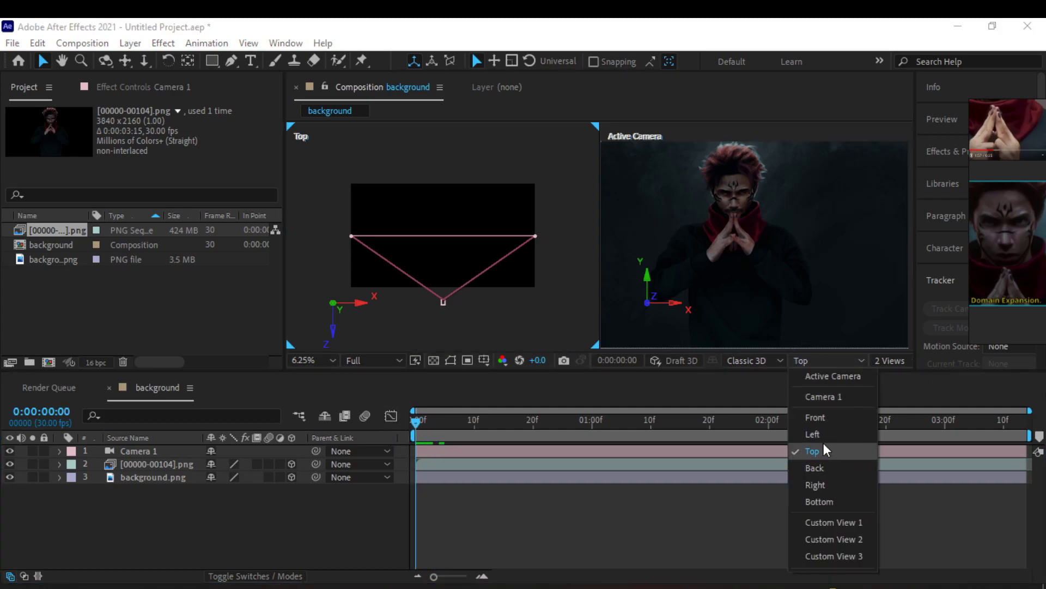
left_click(818, 435)
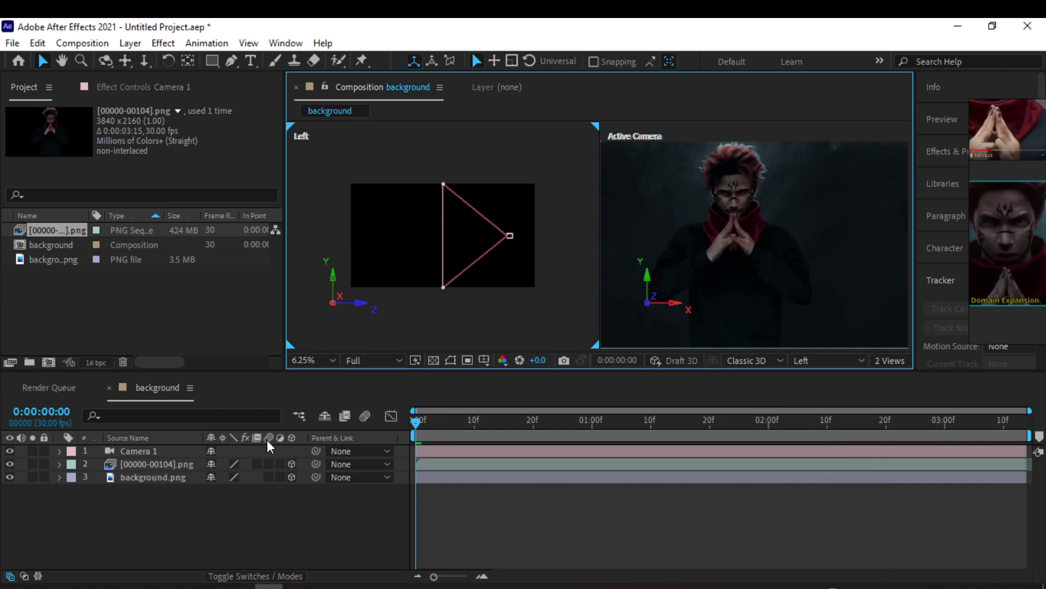
left_click(510, 236)
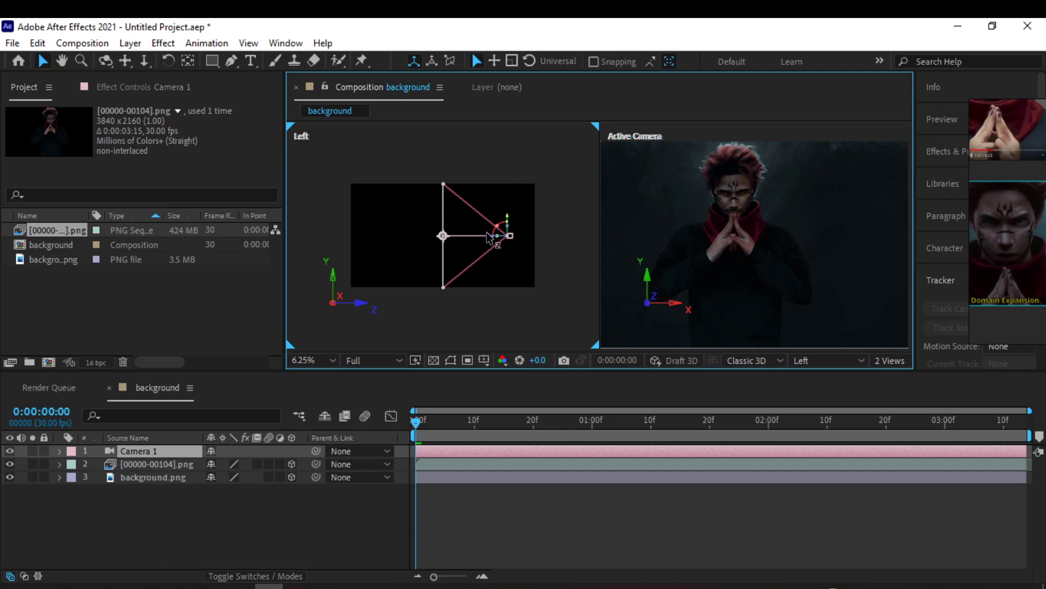
mouse_move(489, 237)
left_mouse_down()
mouse_move(499, 238)
mouse_move(480, 237)
left_mouse_up()
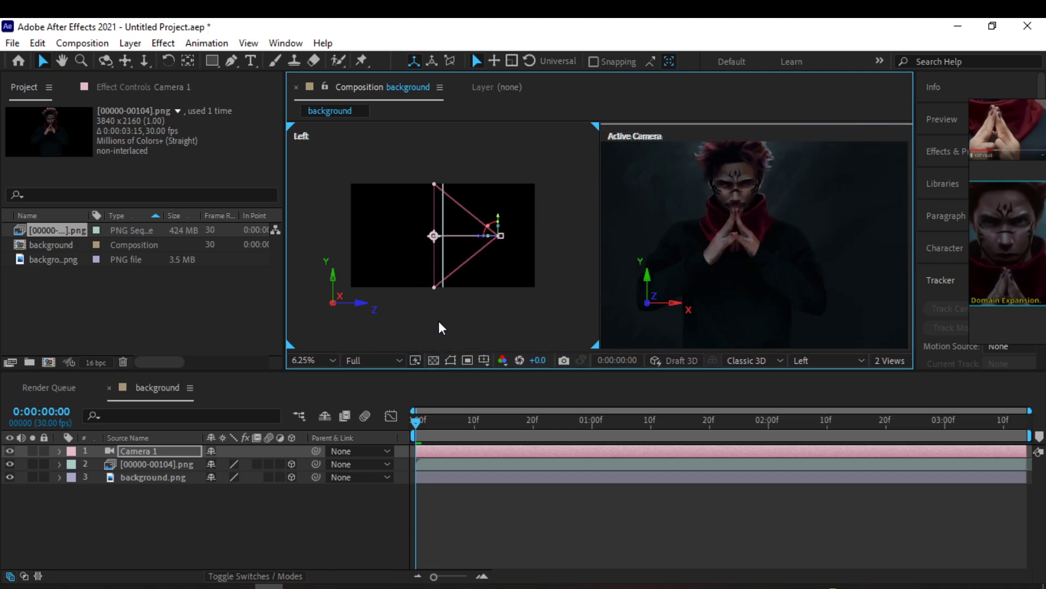
Select background.png and push it further back in depth in the Left view
left_click(449, 501)
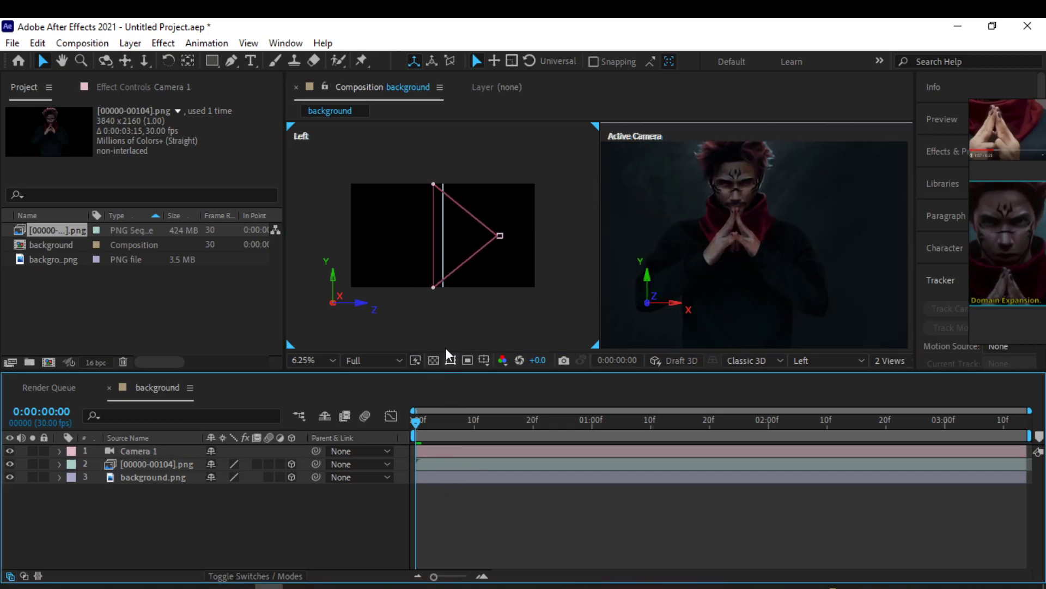
left_click(456, 451)
left_click(446, 465)
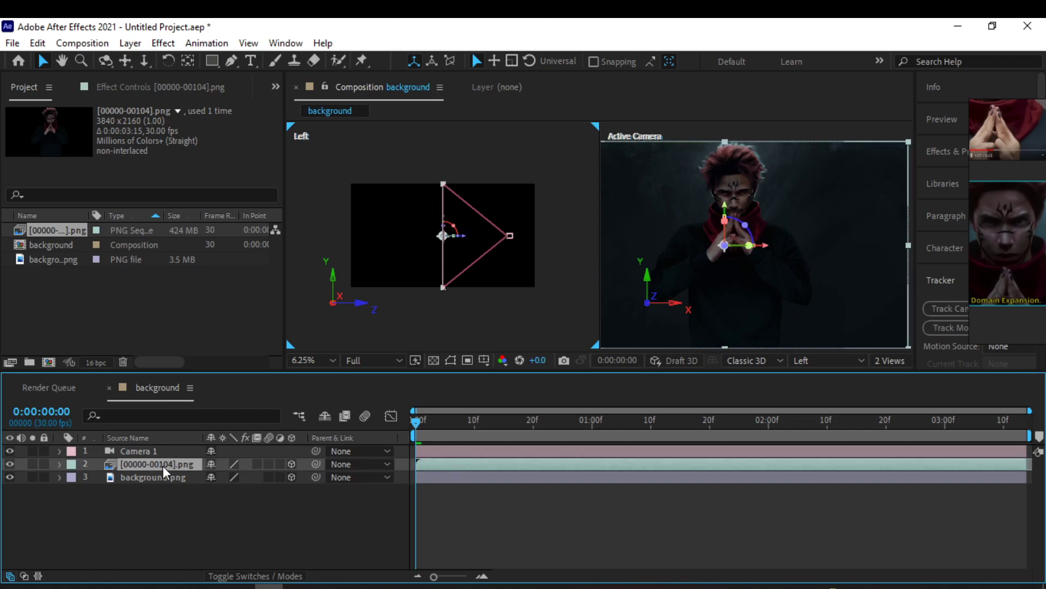
left_click(182, 476)
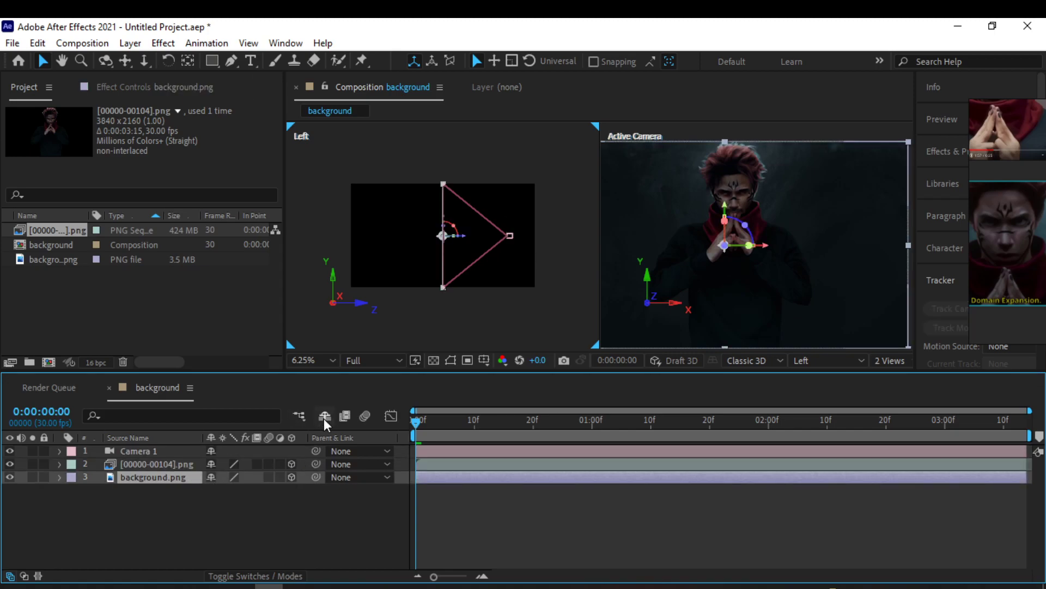
left_click_drag(462, 243, 226, 244)
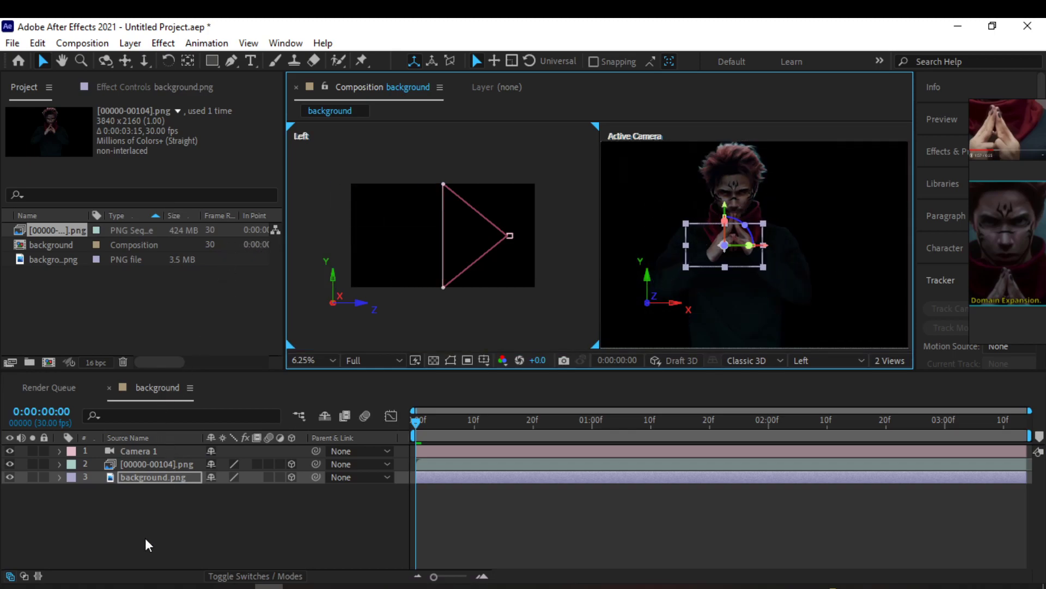
Scale the background image up to 502% so it fills the frame
key("s")
left_click_drag(227, 490, 493, 463)
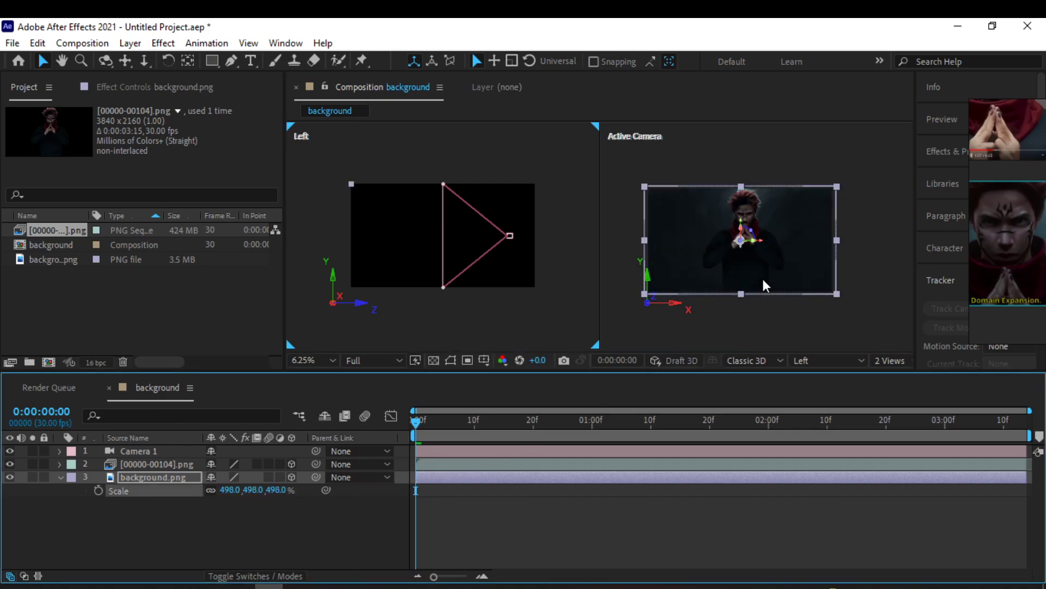
left_click_drag(238, 491, 240, 490)
Keyframe Camera 1 Position, pushing Z from -1333.3 at start to -1077.3 near 3:13
left_click(424, 450)
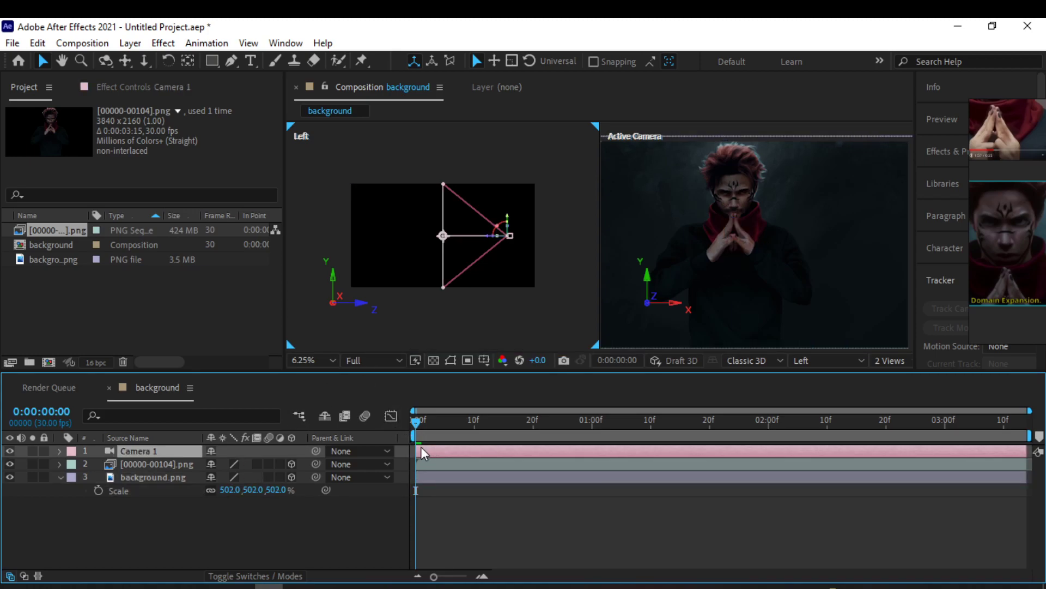
key("p")
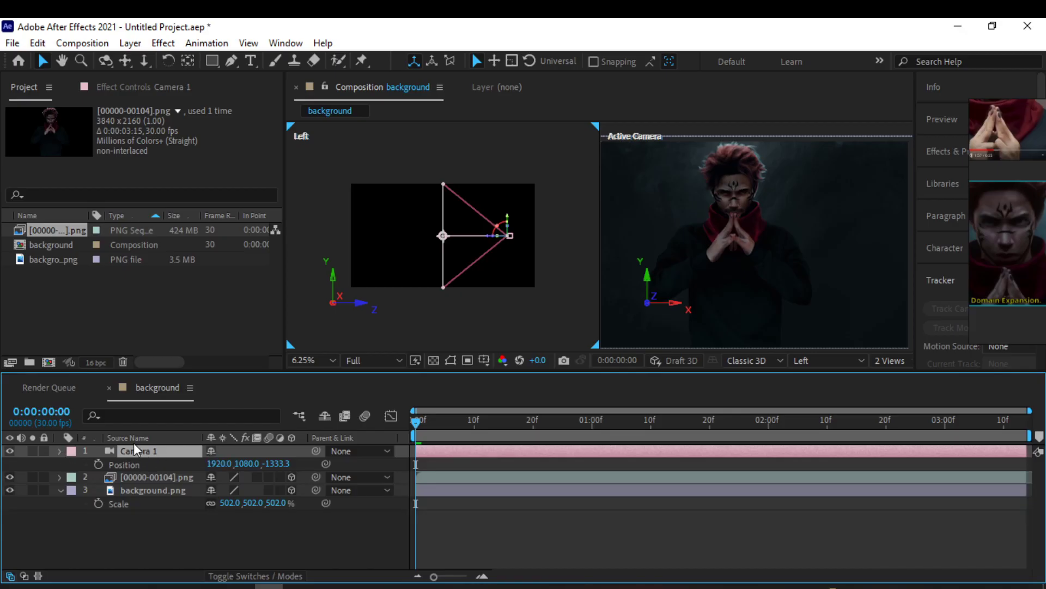
key("p")
key("p")
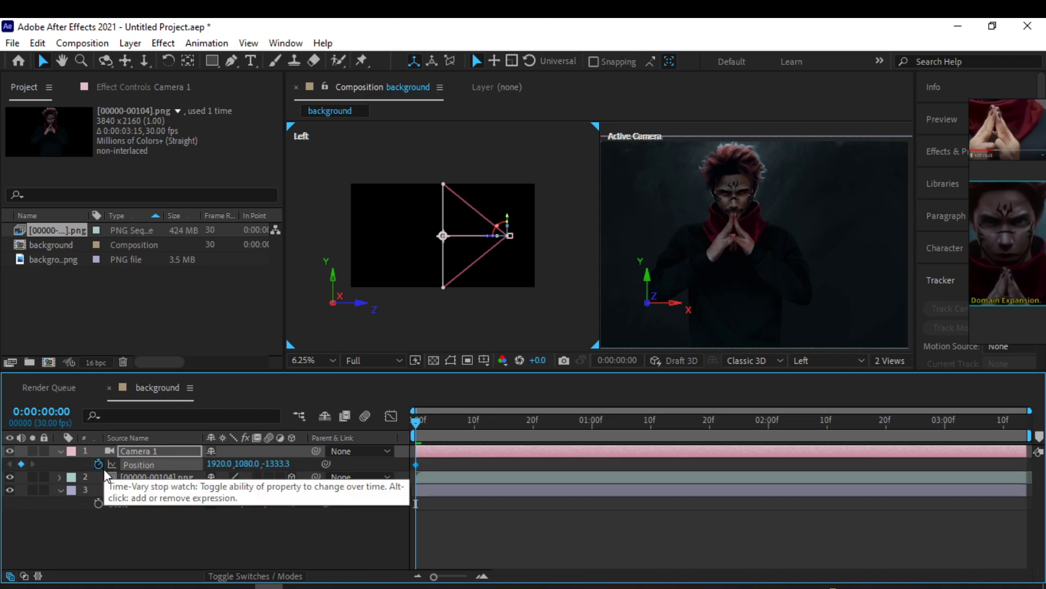
left_click(99, 464)
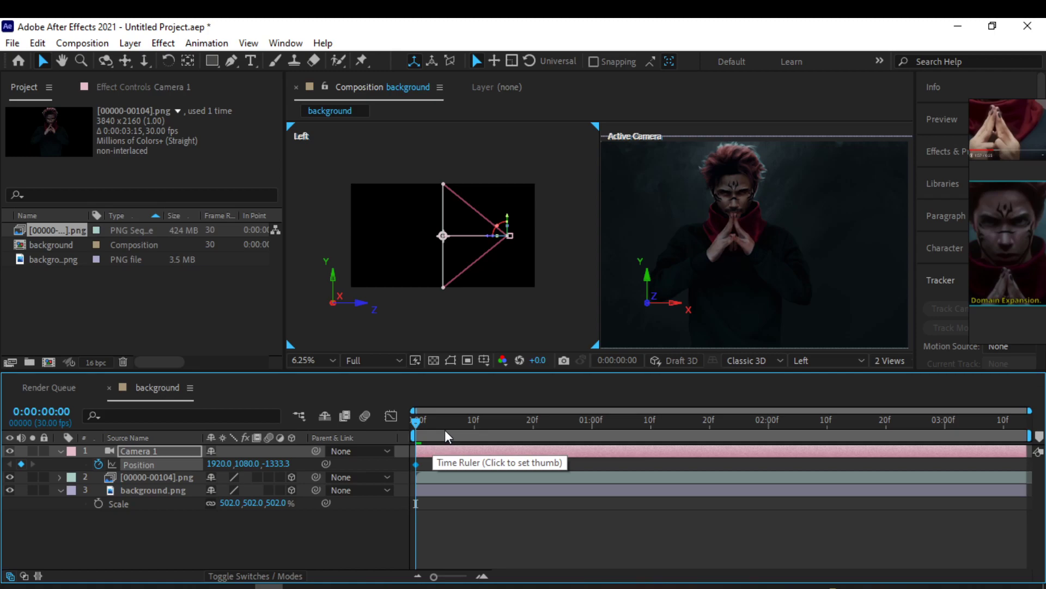
left_click_drag(449, 430, 1022, 418)
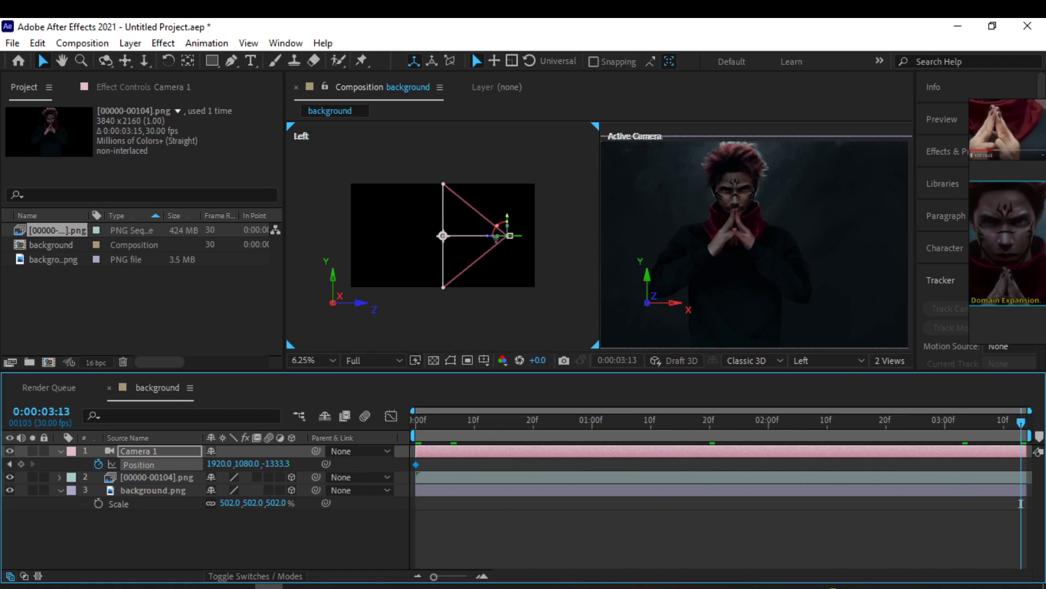
left_click_drag(489, 240, 476, 240)
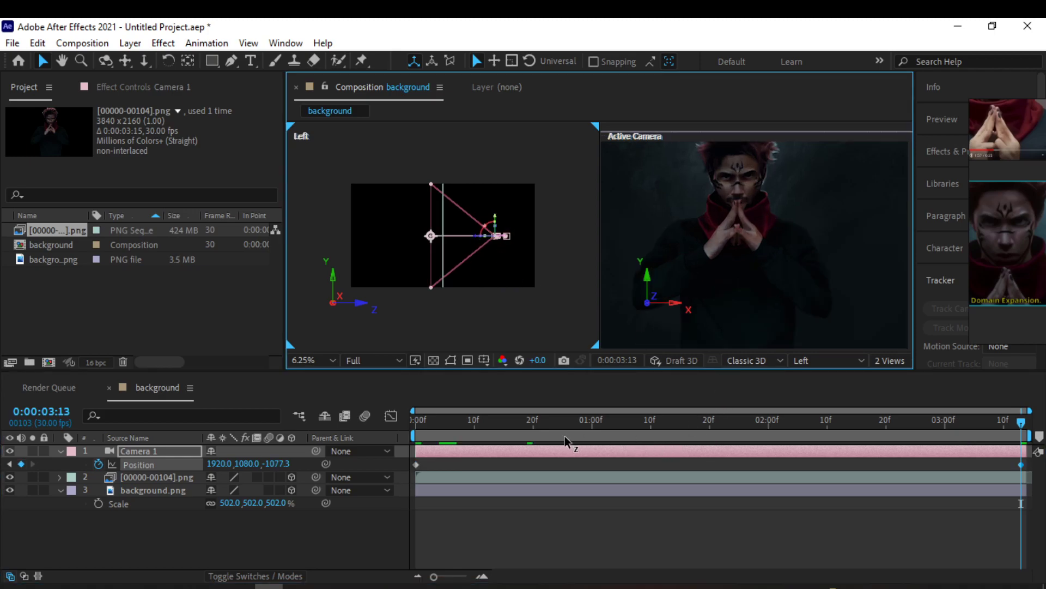
Rewind to the start and play a preview of the camera push-in
left_click_drag(567, 442, 393, 440)
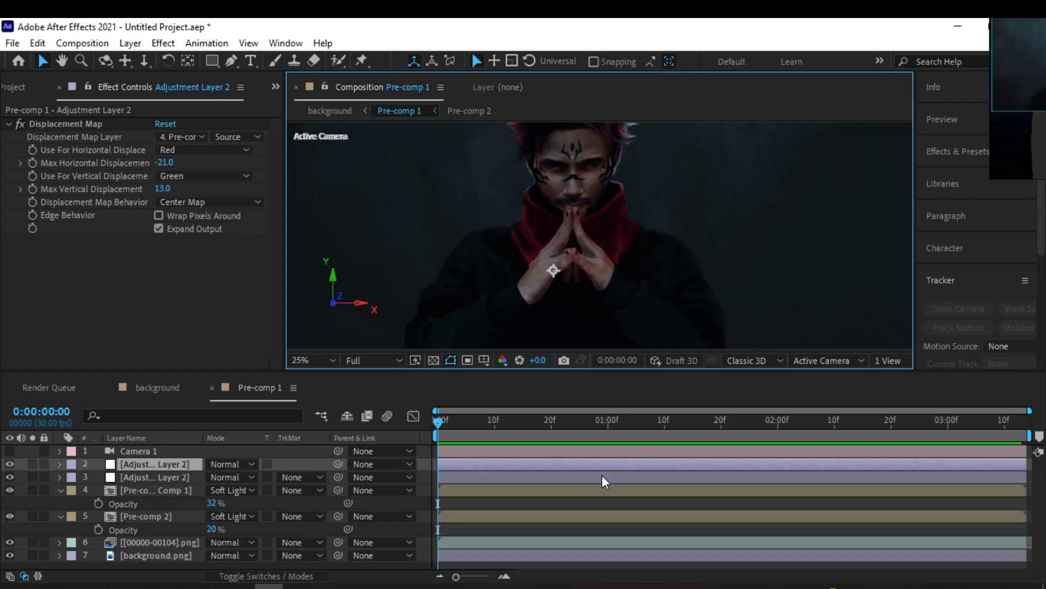
left_click(583, 509)
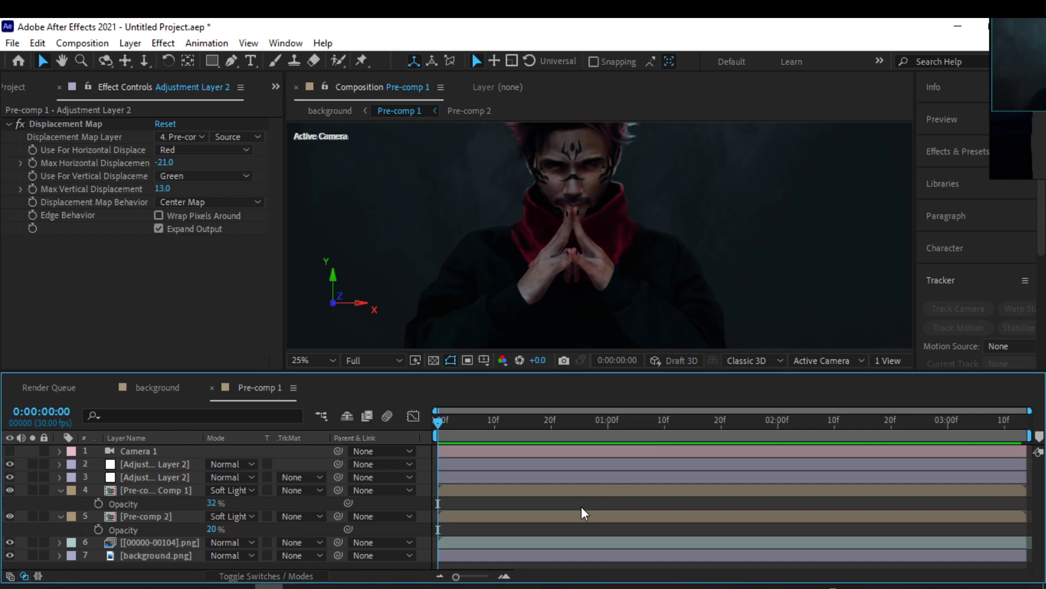
key("space")
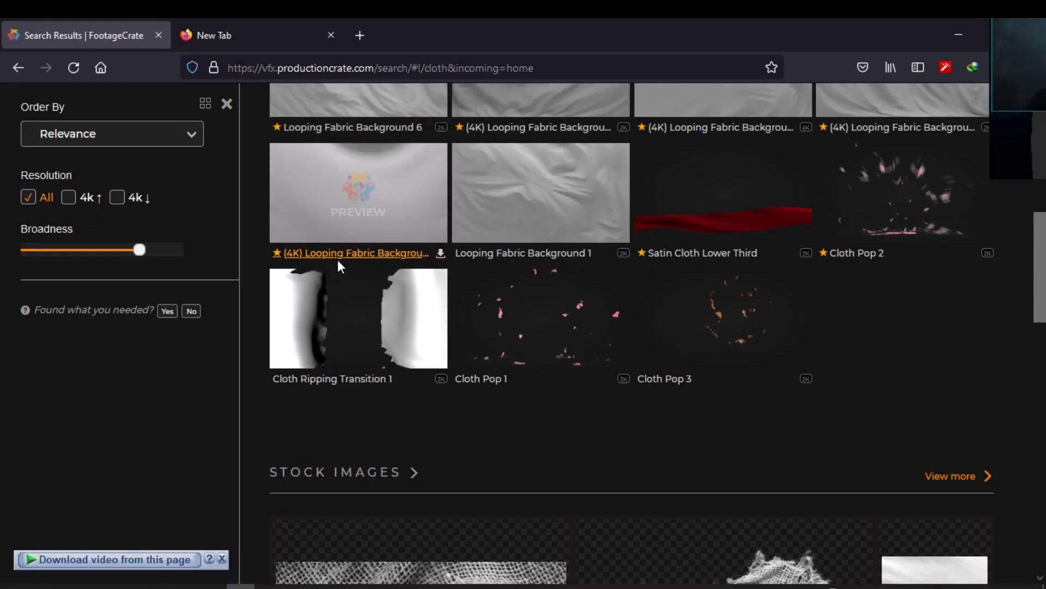
scroll(338, 260, "up", 9)
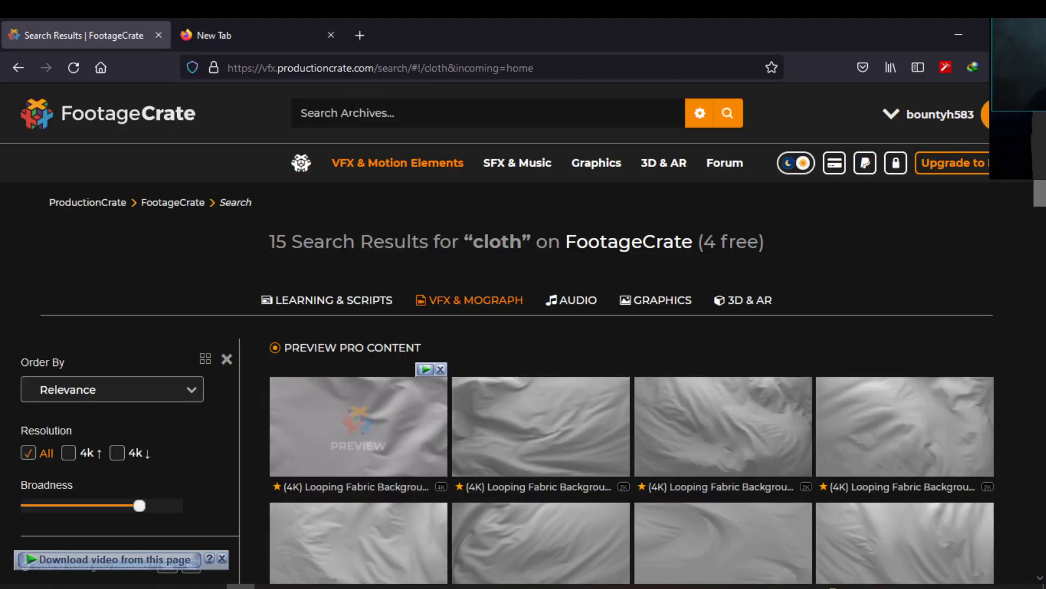
scroll(414, 262, "down", 5)
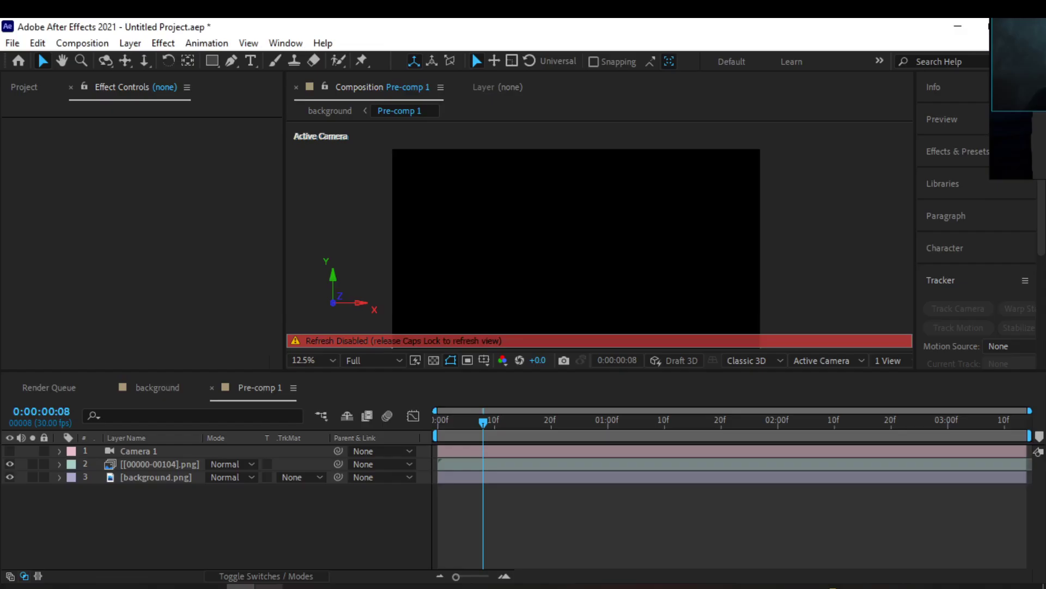
Drag the looping fabric clip into Pre-comp 1 above the person and hide its layer
left_click(166, 417)
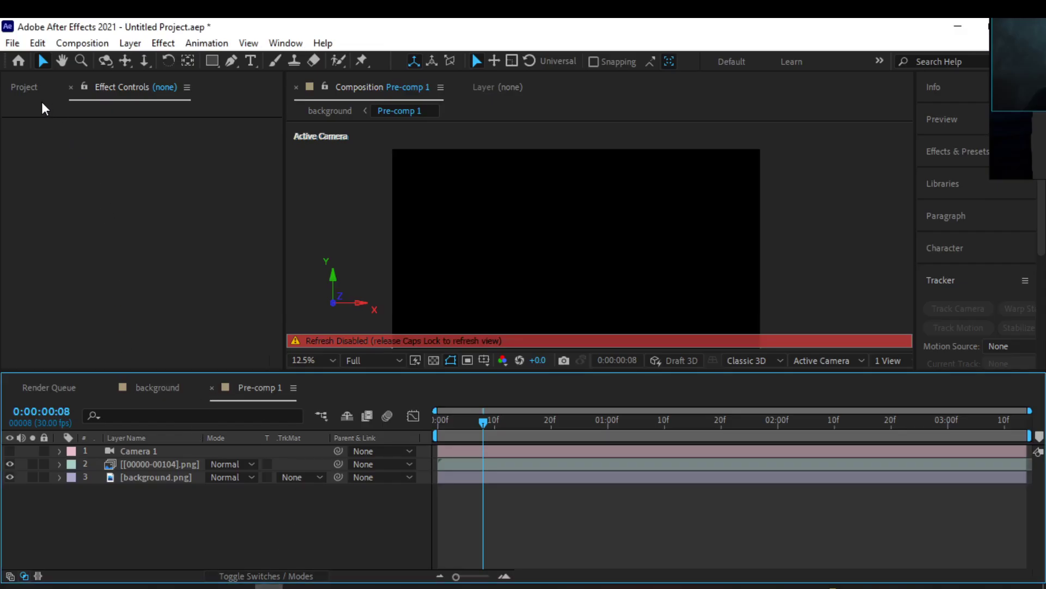
left_click(25, 87)
left_click(69, 320)
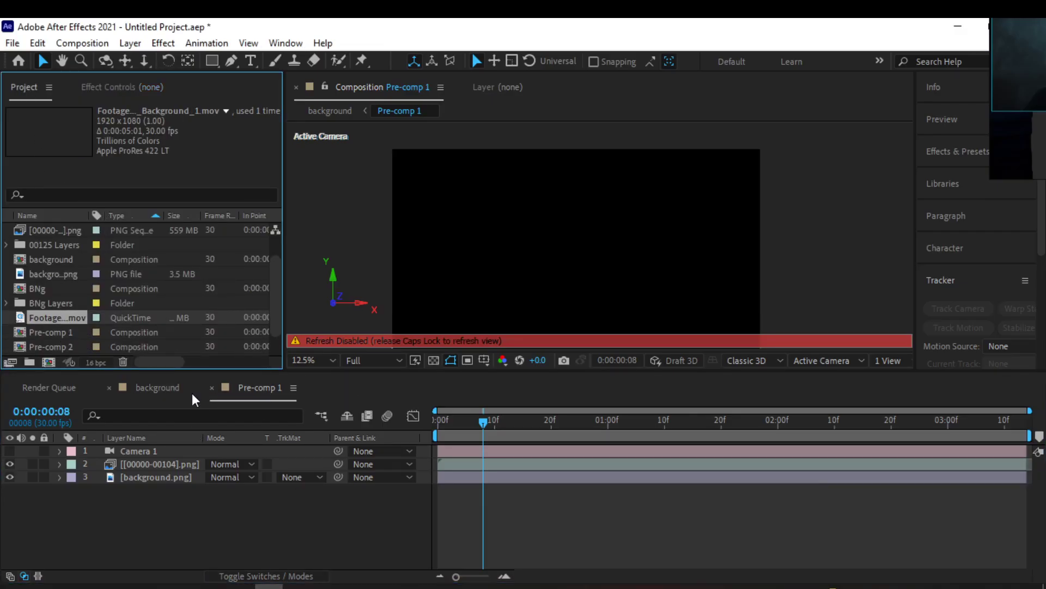
key("Caps_Lock")
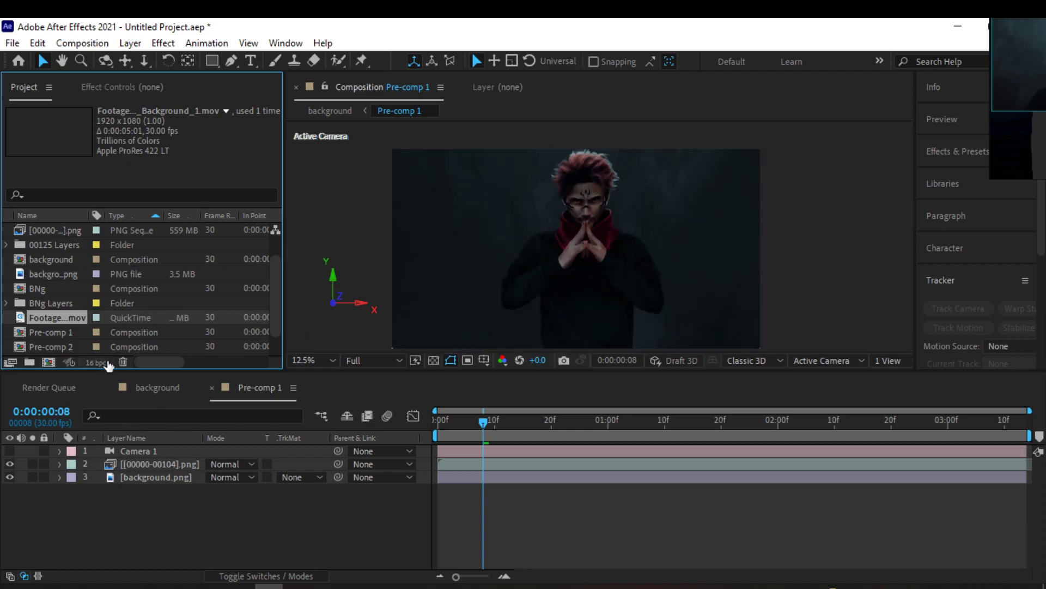
left_click_drag(71, 323, 446, 448)
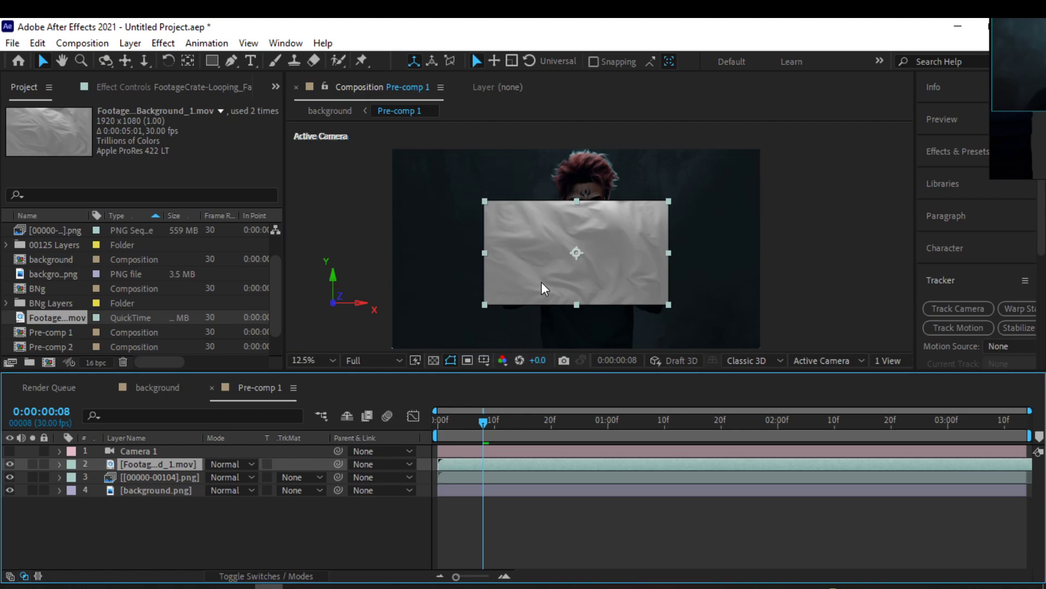
left_click(10, 464)
right_click(494, 327)
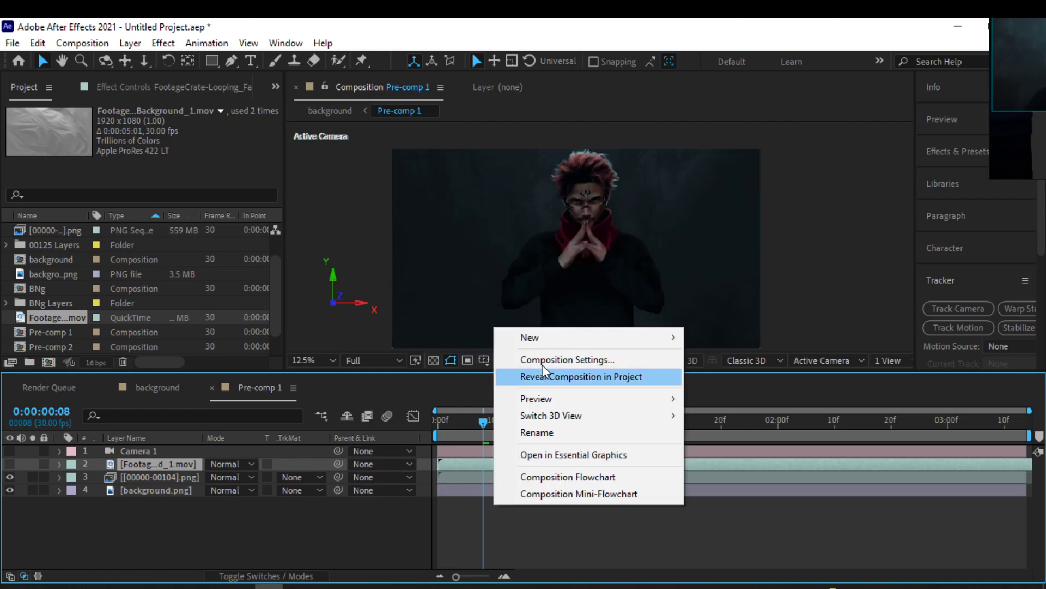
Create a new black solid, Black Solid 2, and hide it to reveal the person
left_click(731, 377)
left_click(518, 486)
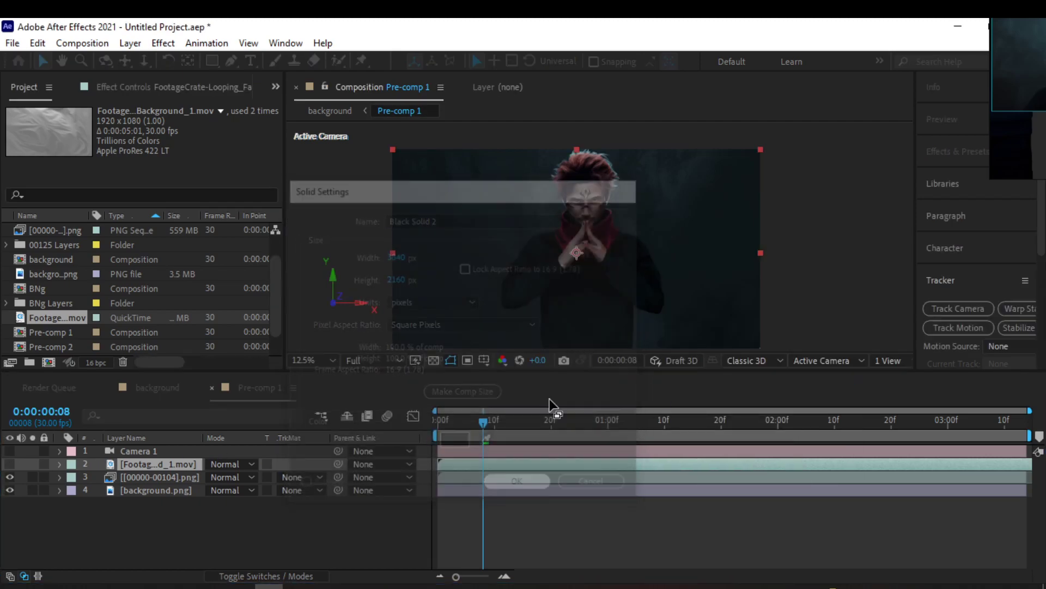
left_click(10, 463)
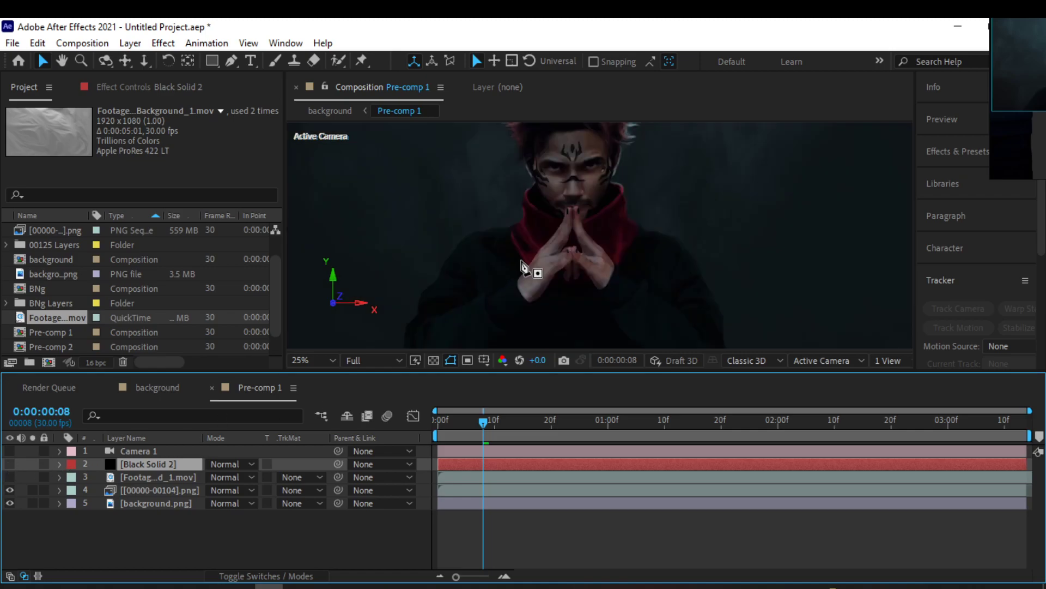
key("g")
scroll(462, 246, "up", 2)
scroll(461, 240, "down", 2)
left_click_drag(473, 243, 553, 214)
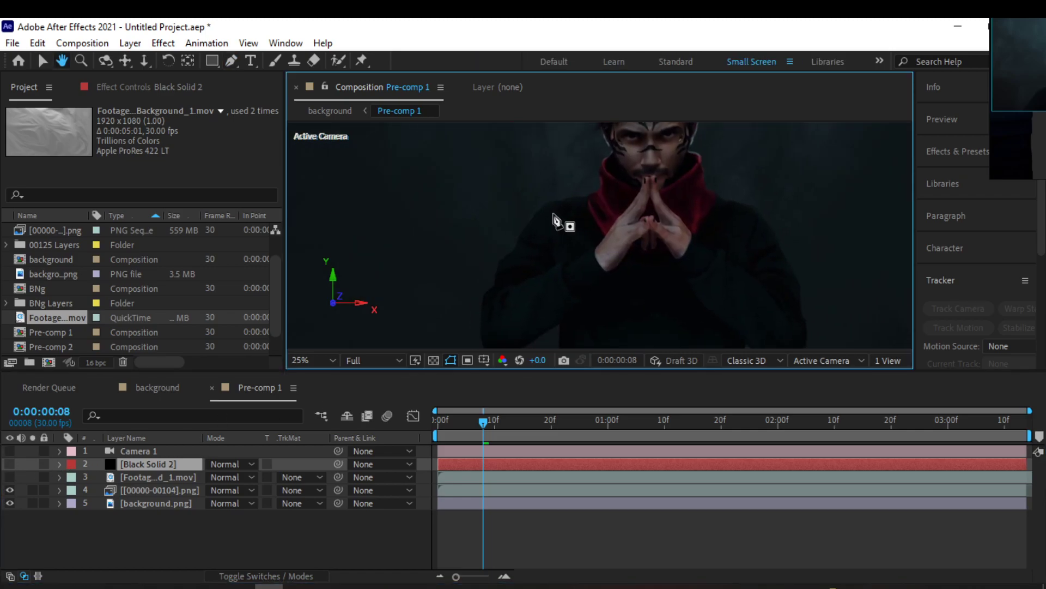
scroll(489, 264, "up", 2)
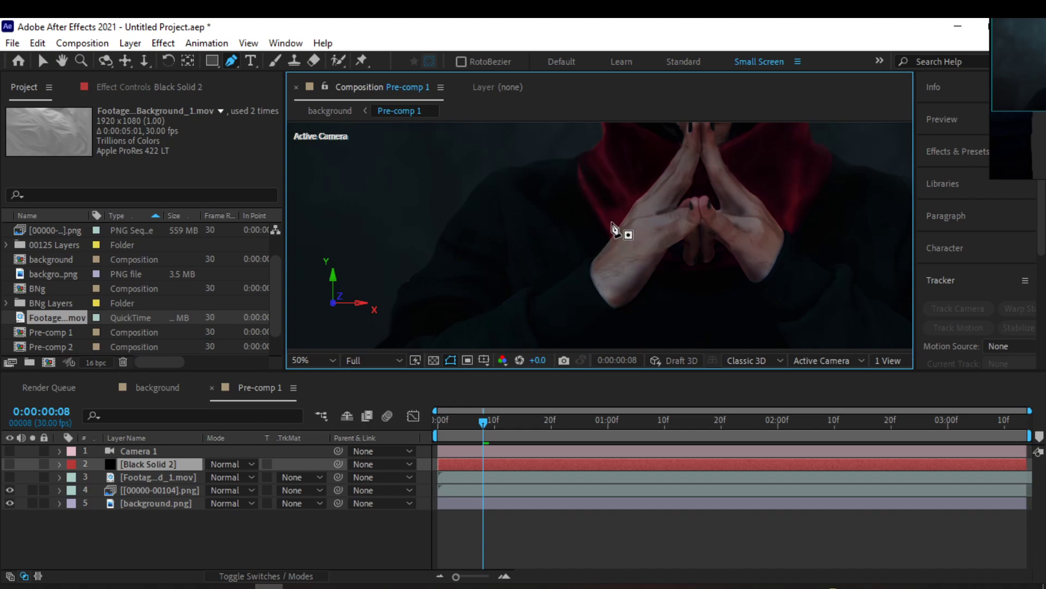
left_click_drag(565, 285, 627, 220)
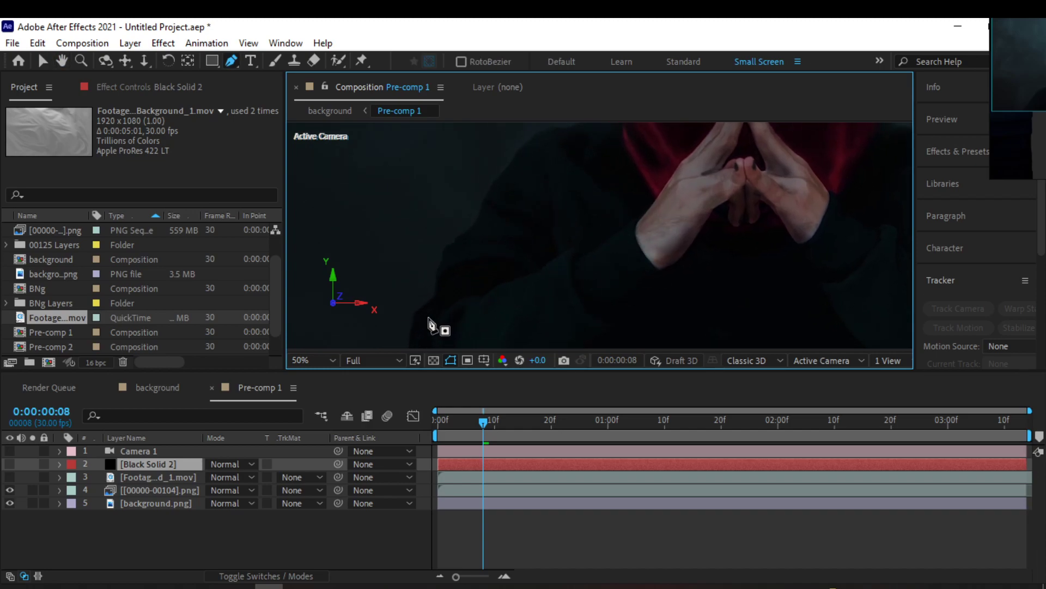
Trace the mask up the person's left side, shoulder and arm to the hands
left_click(417, 331)
left_click(431, 297)
left_click(442, 264)
left_click(445, 255)
left_click(457, 237)
left_click(482, 214)
left_click_drag(497, 203, 501, 186)
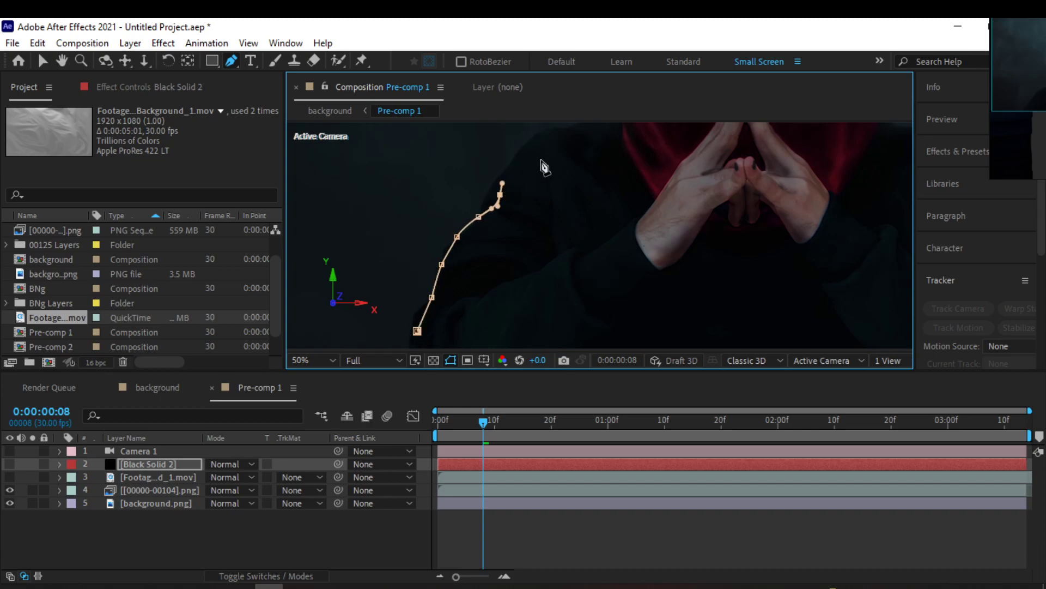
left_click(549, 136)
left_click_drag(616, 131, 625, 147)
left_click(711, 287)
left_click(740, 266)
left_click(735, 184)
left_click_drag(781, 217, 787, 245)
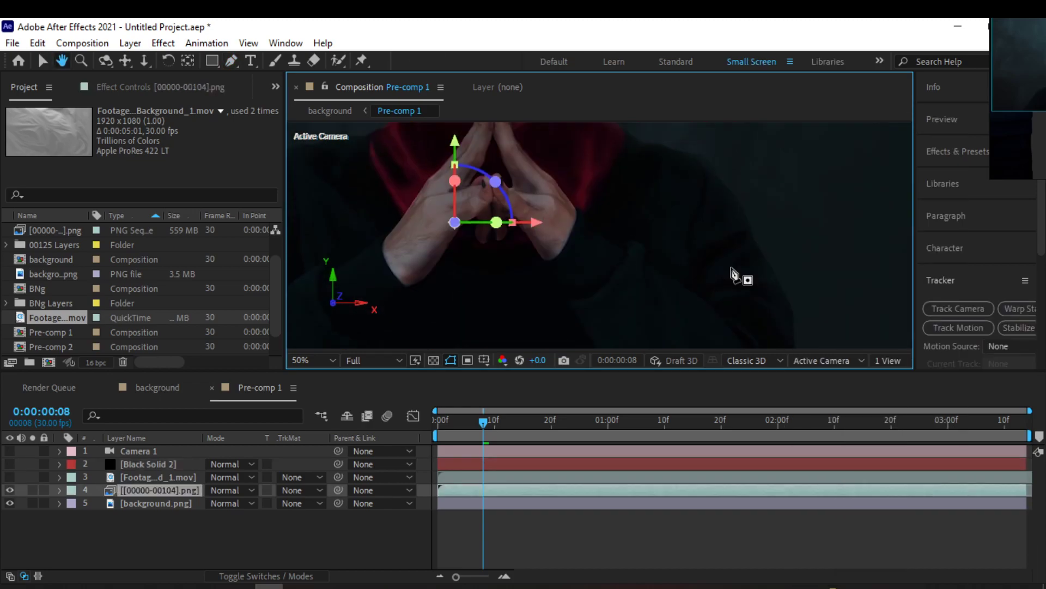
Notch the mask around the clasped hands and down the right arm, closing it at the start
scroll(698, 285, "down", 1)
scroll(649, 310, "up", 1)
left_click(567, 263)
left_click(544, 240)
left_click(511, 267)
left_click(486, 287)
left_click(457, 299)
left_click(431, 277)
left_click(418, 210)
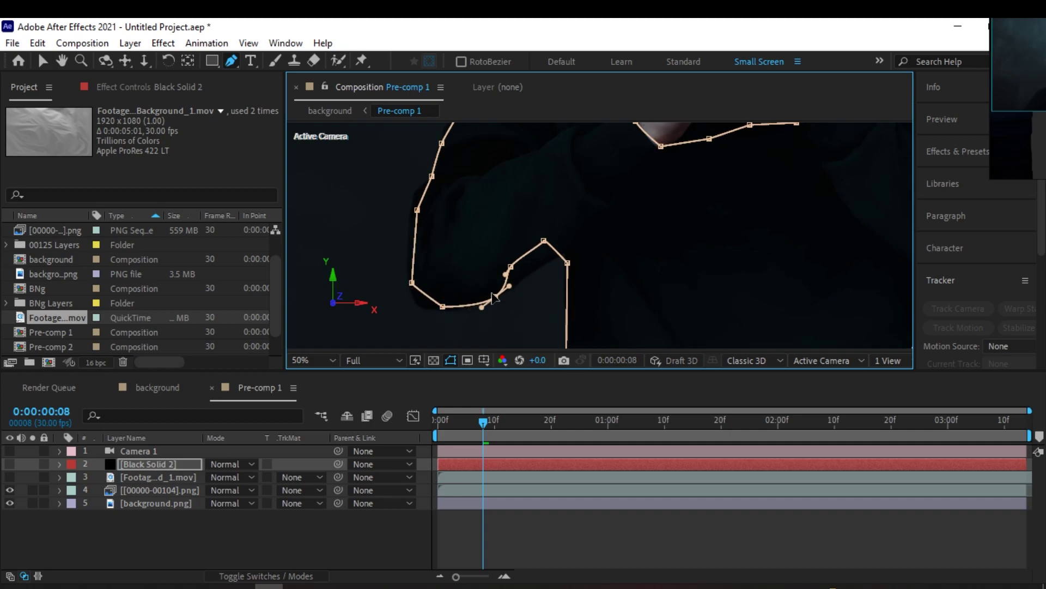
Pan and zoom around the composition to check the finished mask outline
scroll(571, 207, "up", 1)
left_click_drag(526, 134, 554, 254)
scroll(528, 246, "down", 1)
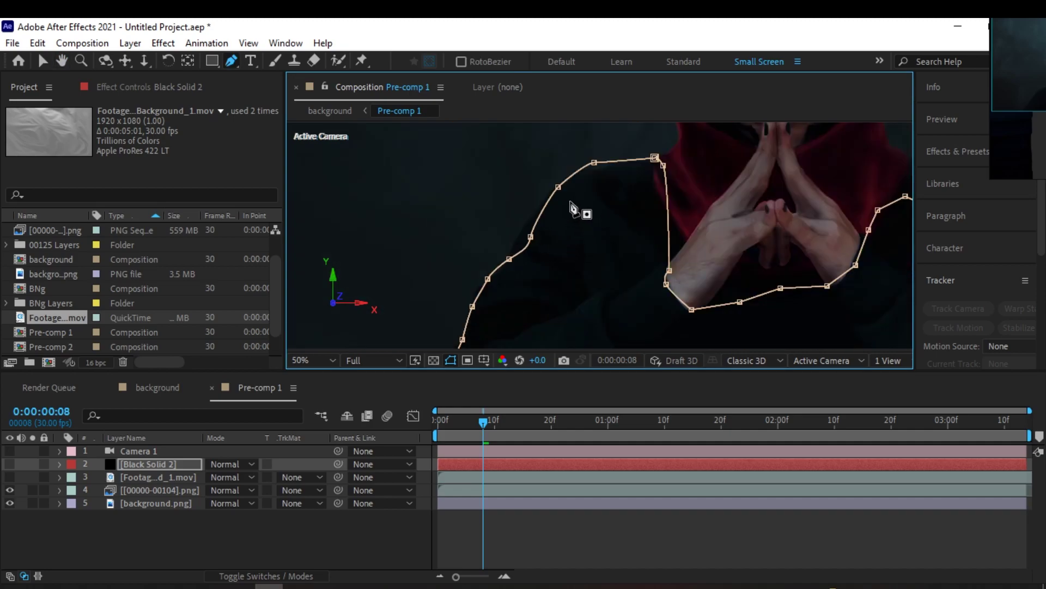
scroll(571, 203, "up", 1)
scroll(584, 229, "down", 1)
key("space")
left_click_drag(587, 229, 544, 242)
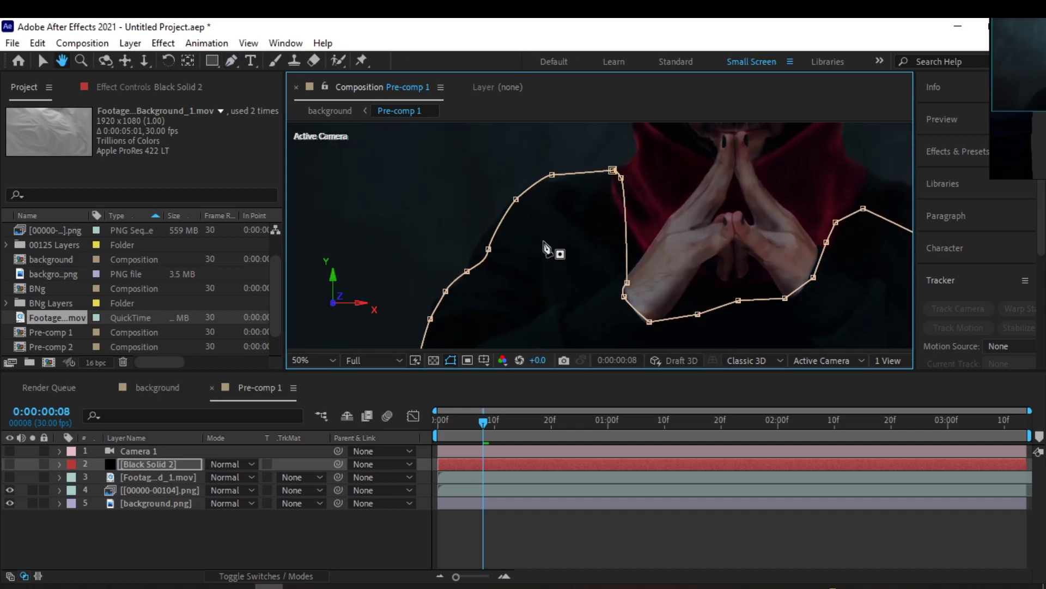
scroll(627, 237, "up", 1)
left_click_drag(642, 236, 493, 229)
scroll(627, 231, "down", 1)
left_click_drag(646, 231, 501, 219)
scroll(662, 213, "up", 1)
left_click_drag(680, 225, 585, 204)
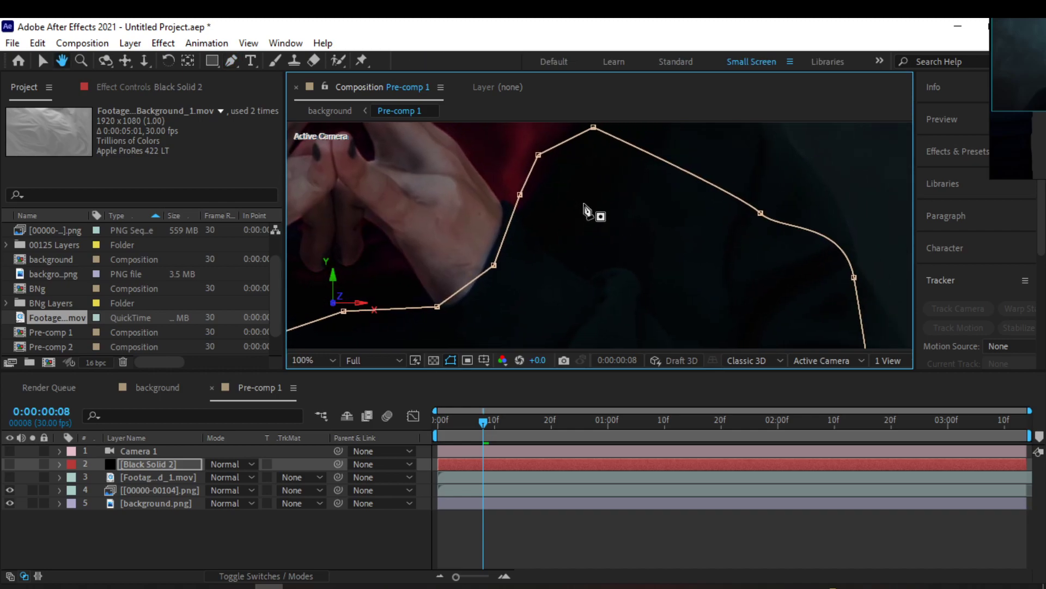
scroll(730, 248, "down", 2)
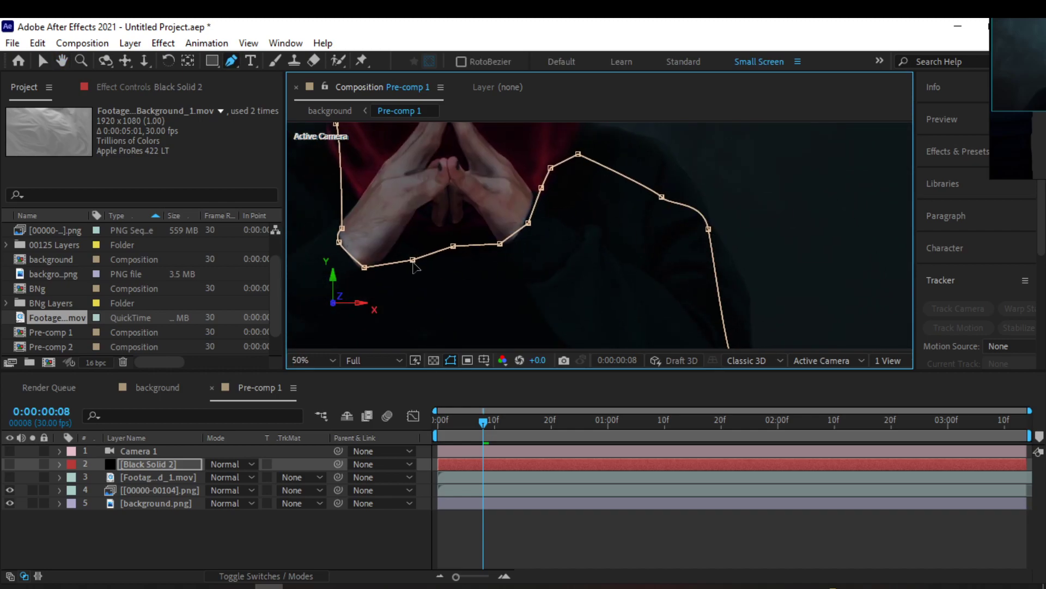
left_click_drag(422, 262, 626, 249)
scroll(586, 244, "down", 2)
scroll(588, 226, "up", 3)
scroll(586, 307, "down", 1)
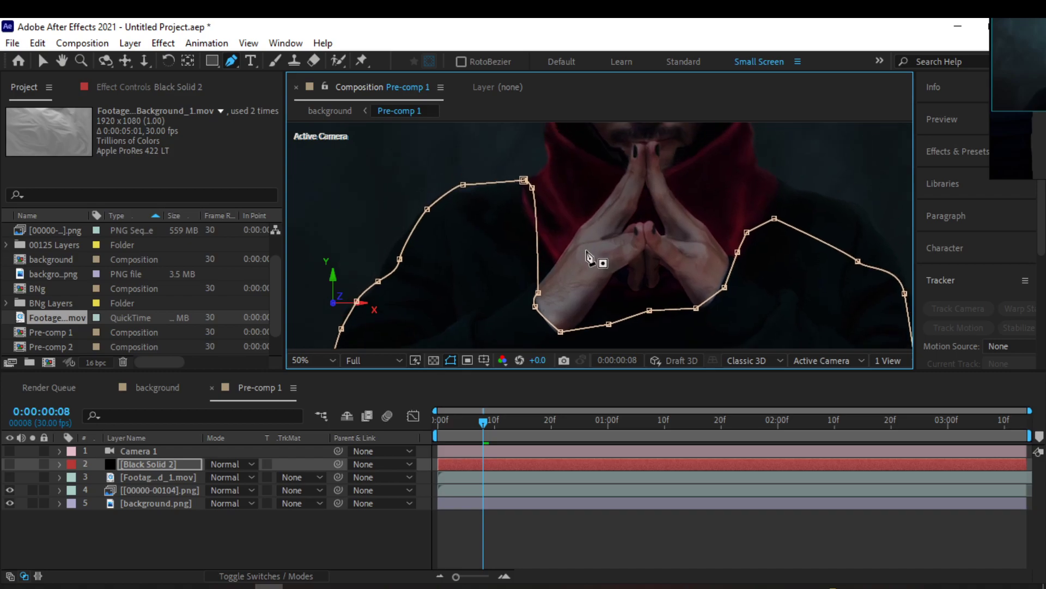
scroll(588, 257, "down", 2)
Move the cloth footage layer down so it covers the person's torso
key("v")
left_click(153, 477)
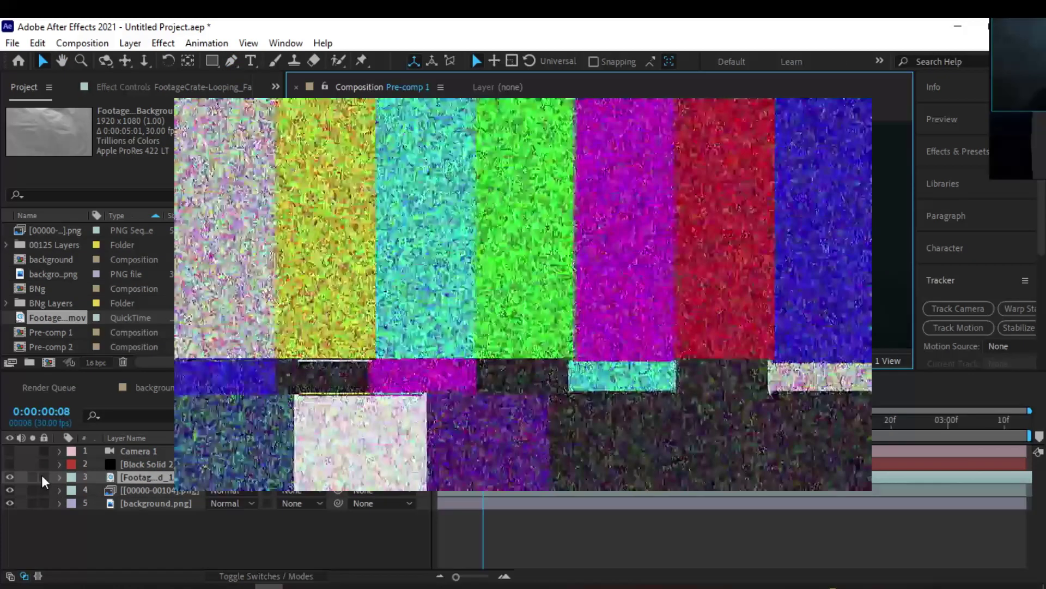
left_click(10, 478)
left_click(10, 477)
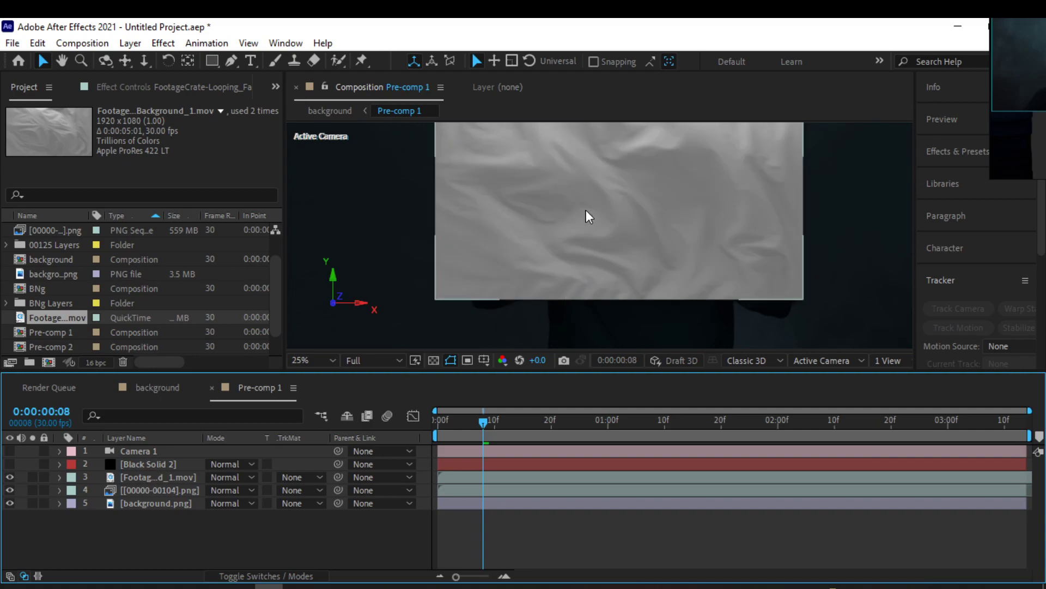
scroll(548, 235, "down", 1)
left_click_drag(540, 217, 555, 253)
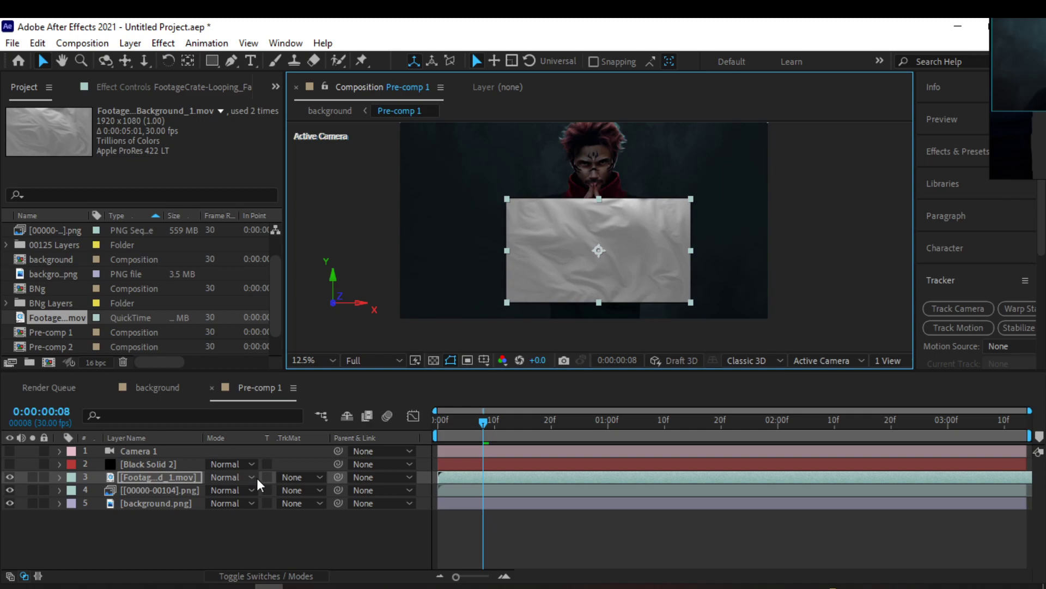
Set the cloth footage's track matte to Alpha Matte 'Black Solid 2'
left_click(292, 477)
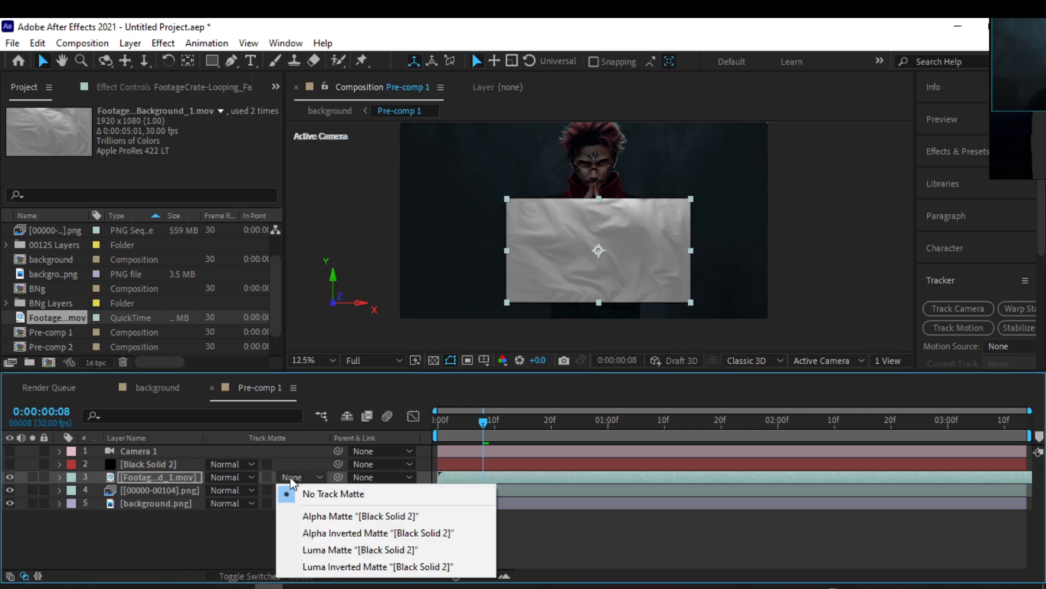
left_click(355, 516)
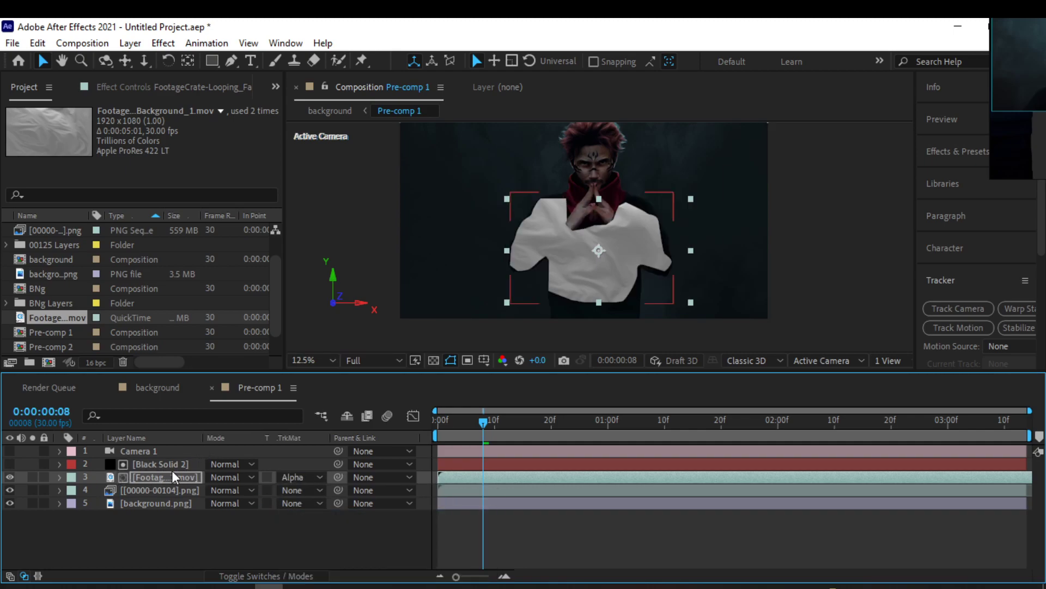
key("period")
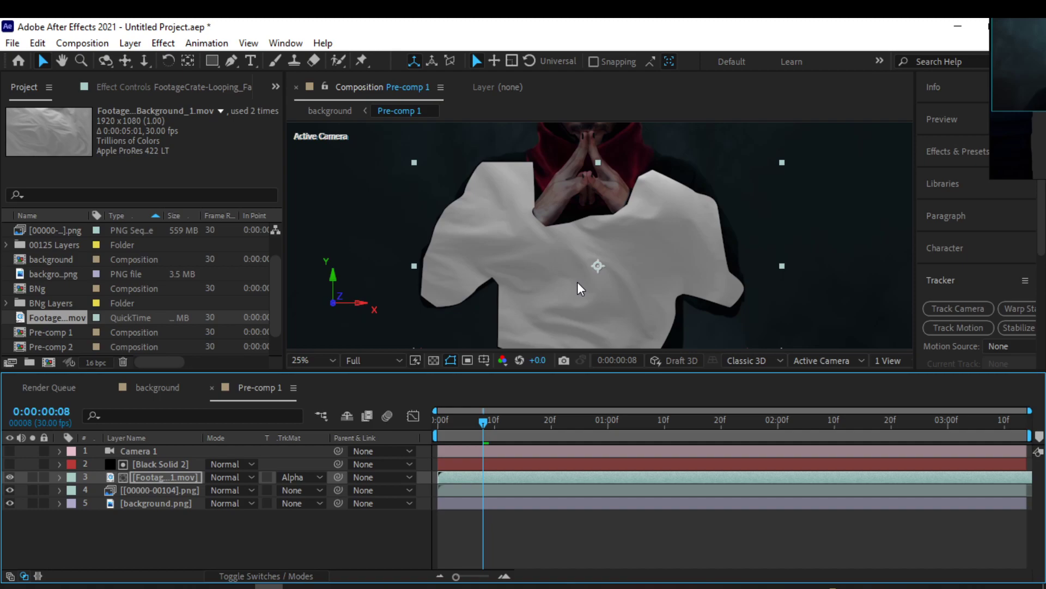
Hide the cloth footage and set a Mask Path keyframe on Black Solid 2
left_click(165, 467)
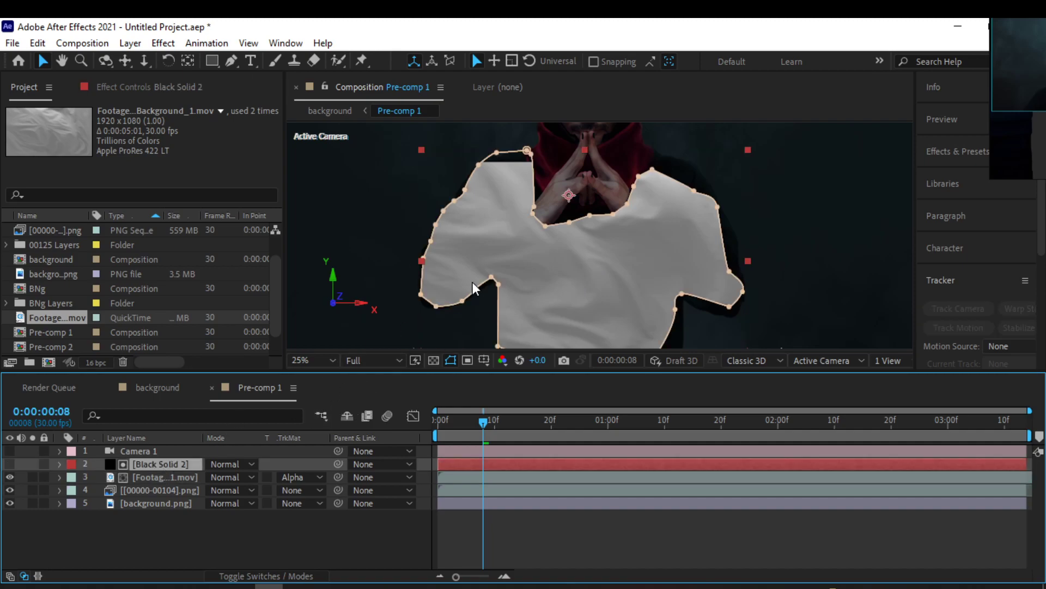
scroll(473, 282, "up", 1)
left_click_drag(472, 281, 498, 274)
key("v")
key("comma")
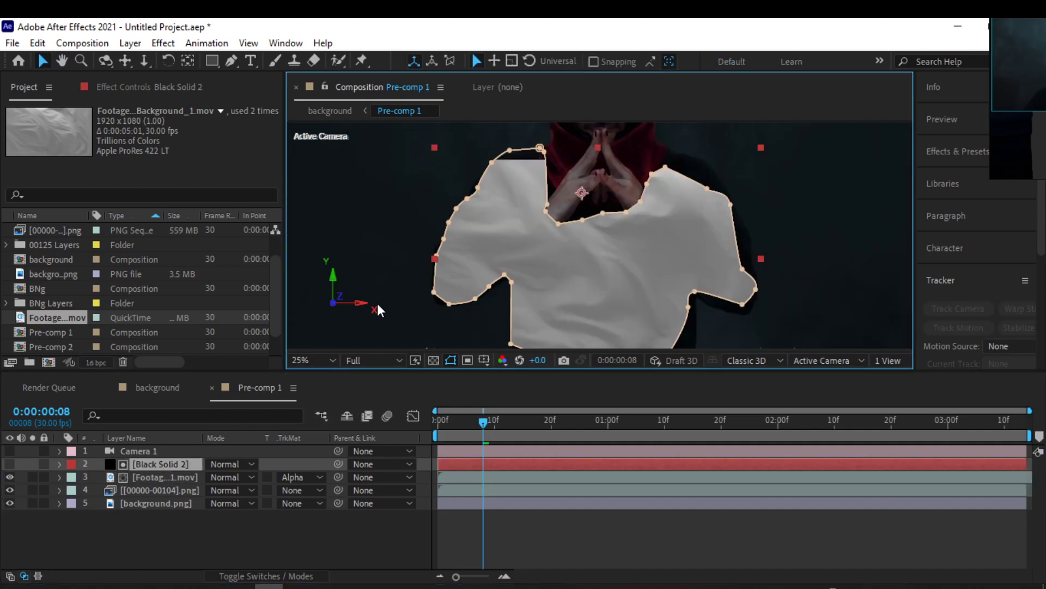
left_click(10, 477)
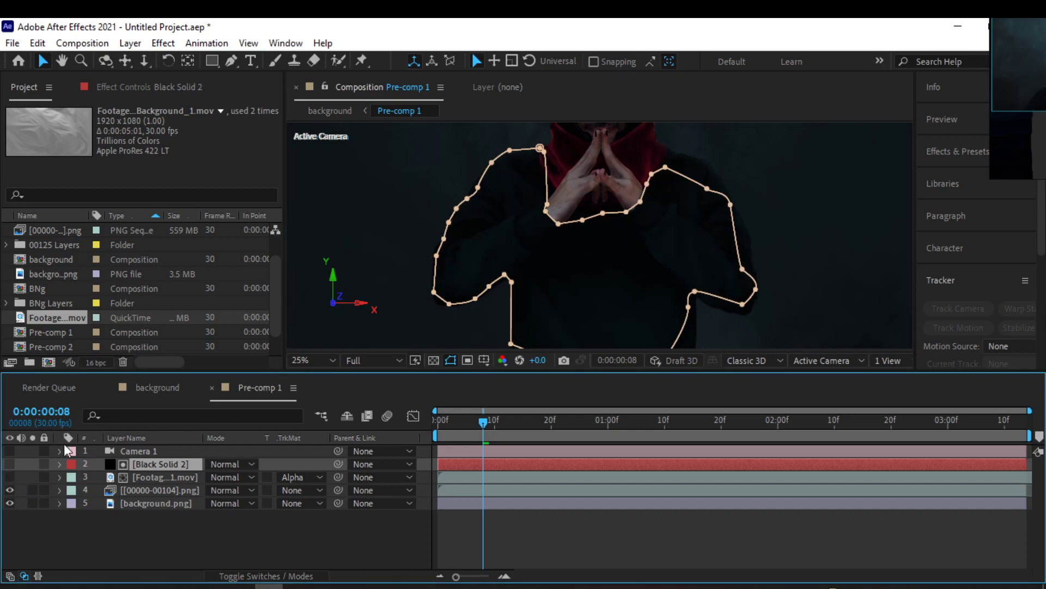
key("m")
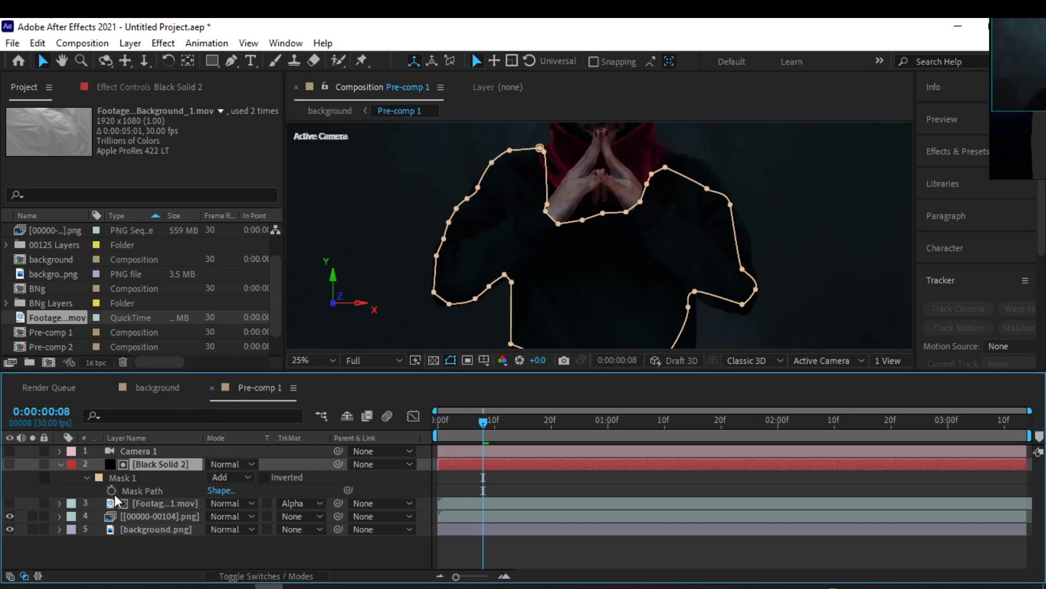
left_click(113, 490)
At frame 29, reposition the mask to follow the body, then select the cloth and Black Solid 2
key("space")
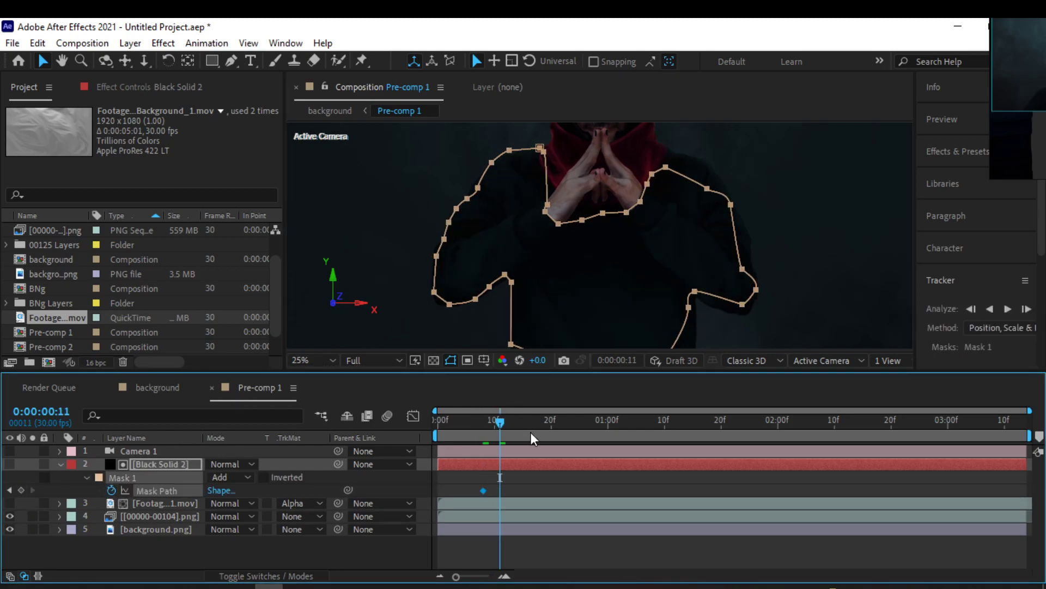
left_click_drag(703, 271, 670, 222)
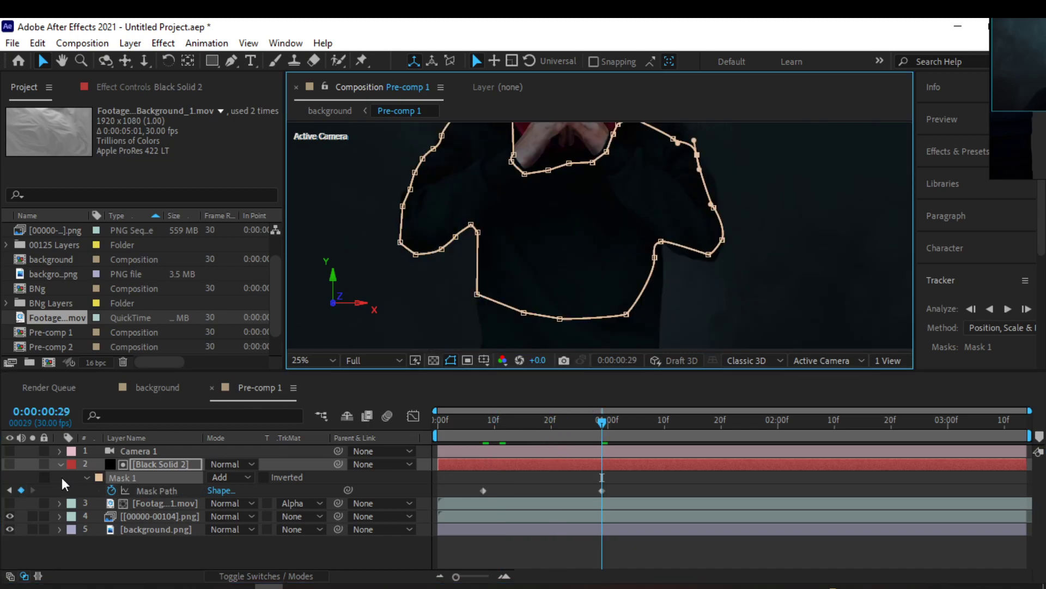
left_click(10, 503)
left_click_drag(515, 240, 515, 293)
left_click_drag(604, 422, 444, 428)
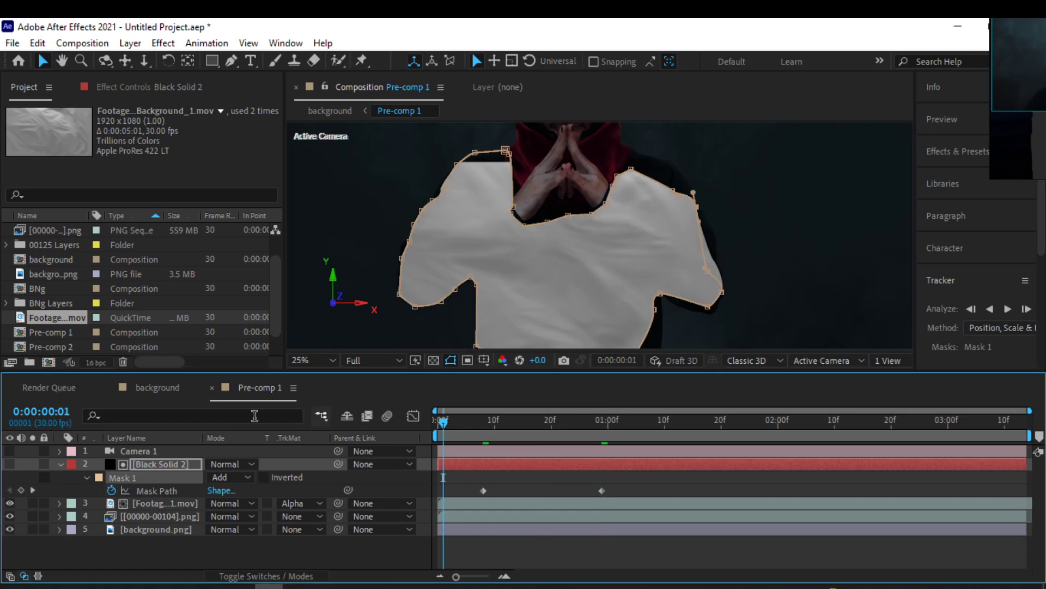
left_click(155, 503)
left_click(162, 468, "ctrl")
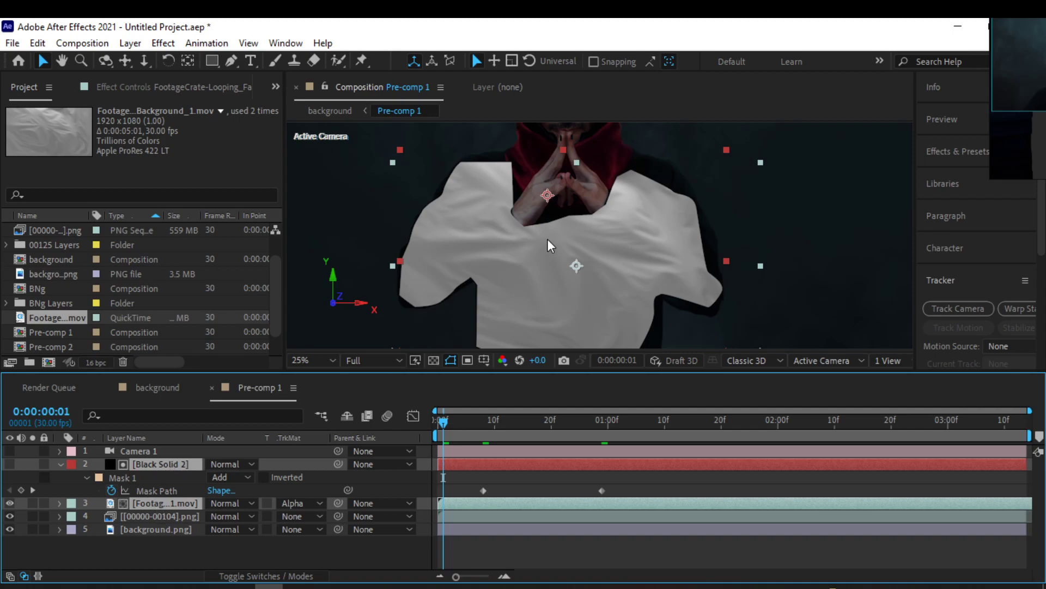
Pre-compose the cloth and Black Solid 2 into Pre-comp 3 and set its mode to Soft Light
right_click(509, 473)
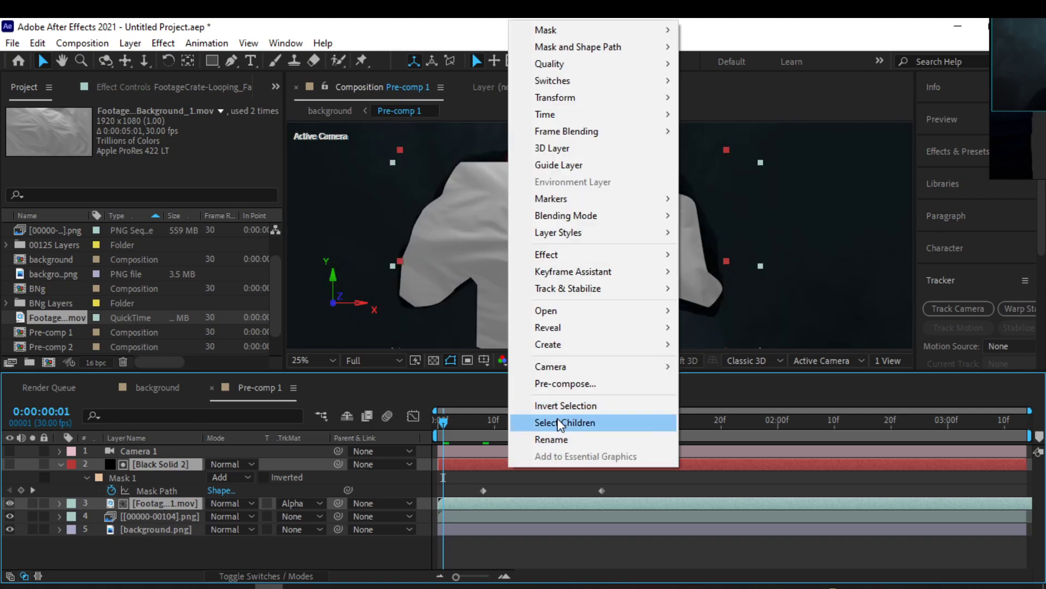
left_click(551, 391)
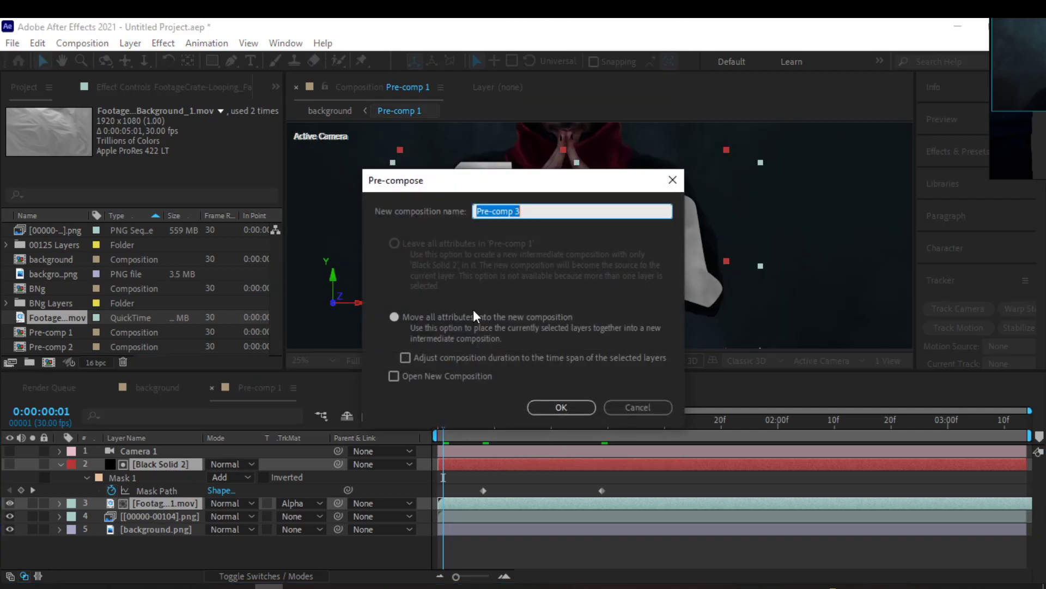
left_click(561, 407)
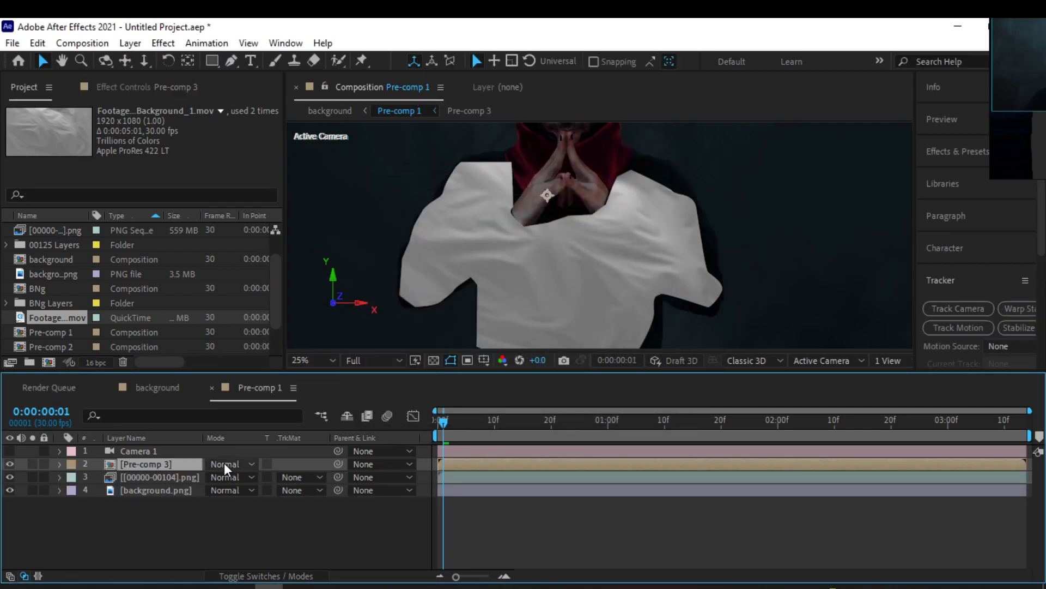
left_click(224, 463)
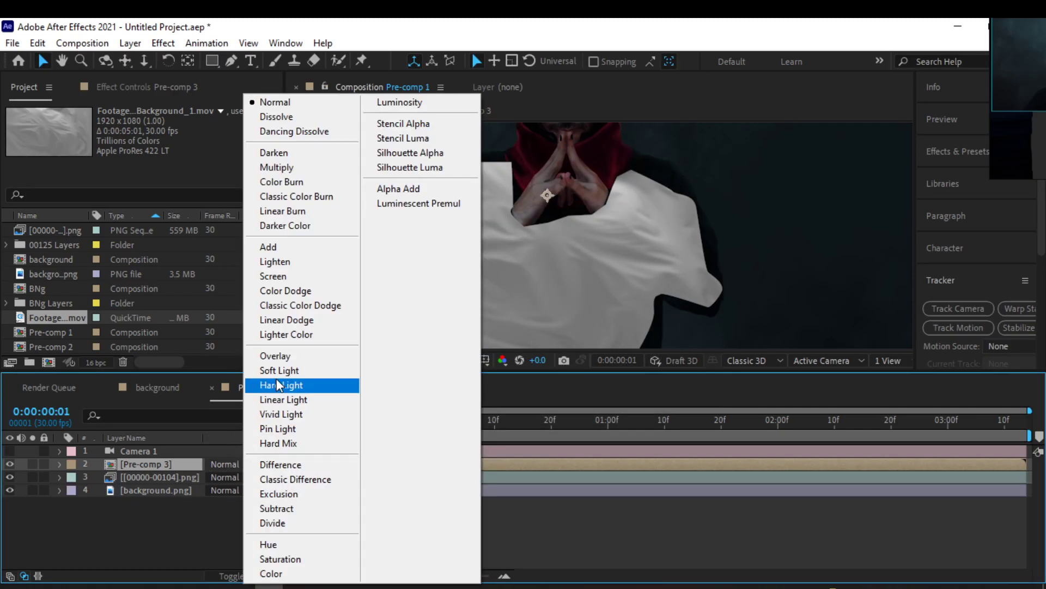
left_click(279, 370)
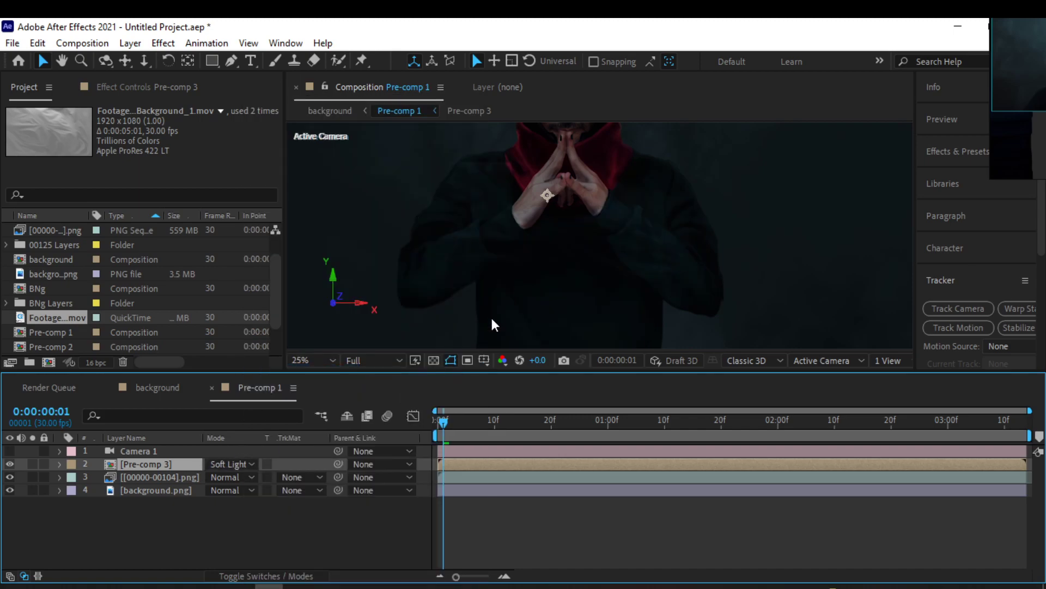
Add a new adjustment layer and apply the Displacement Map effect to it
right_click(450, 529)
mouse_move(490, 352)
left_click(692, 478)
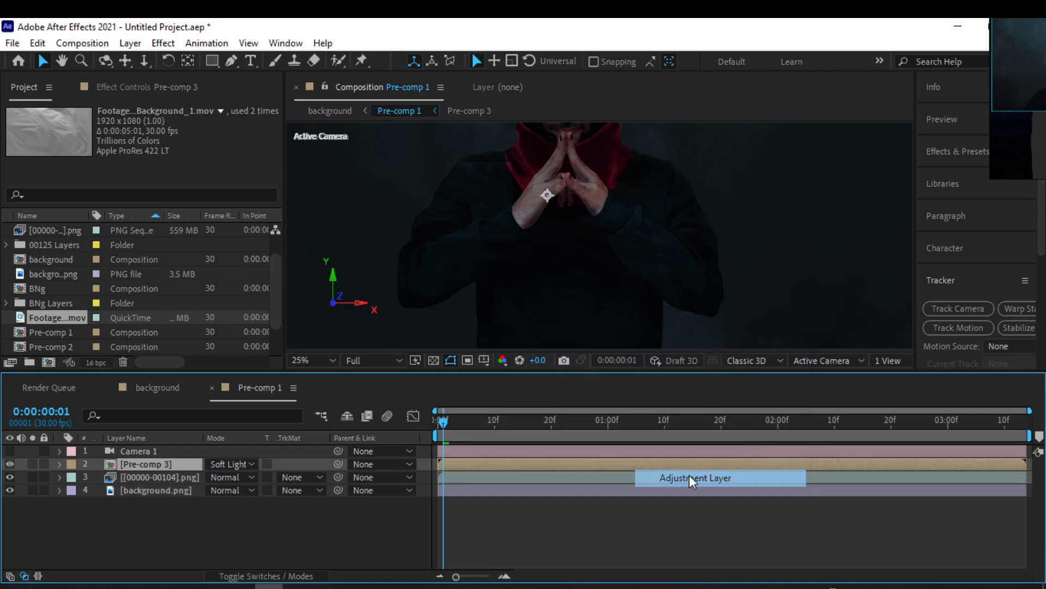
right_click(148, 467)
right_click(130, 465)
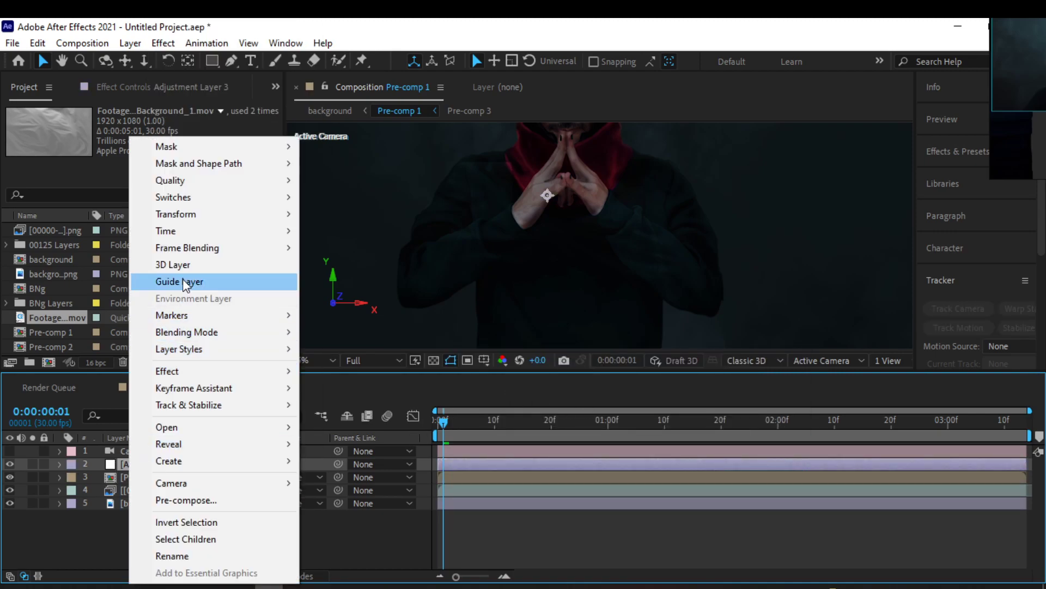
mouse_move(188, 371)
mouse_move(608, 181)
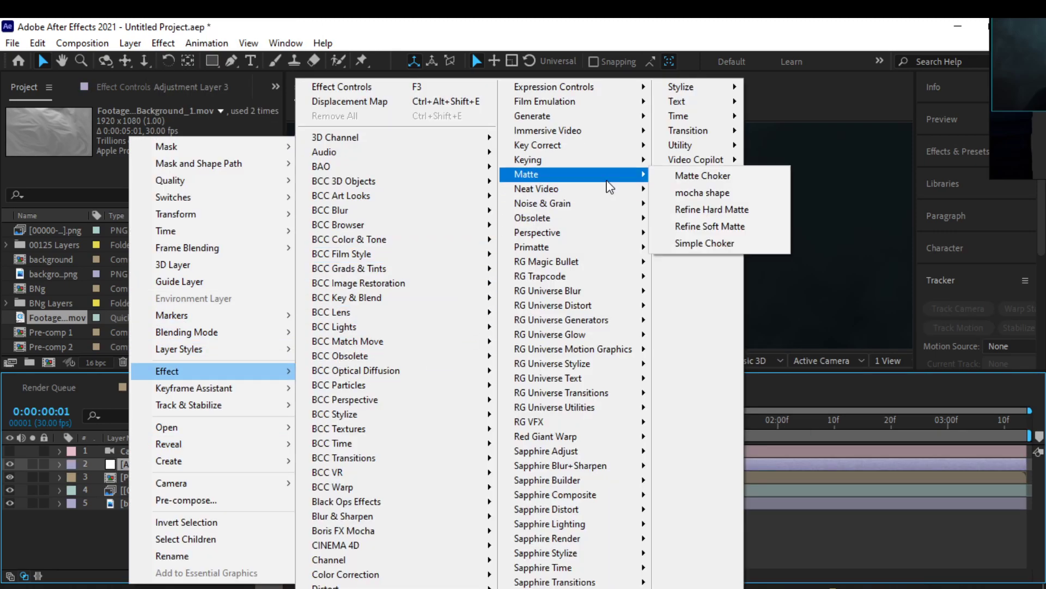
mouse_move(338, 586)
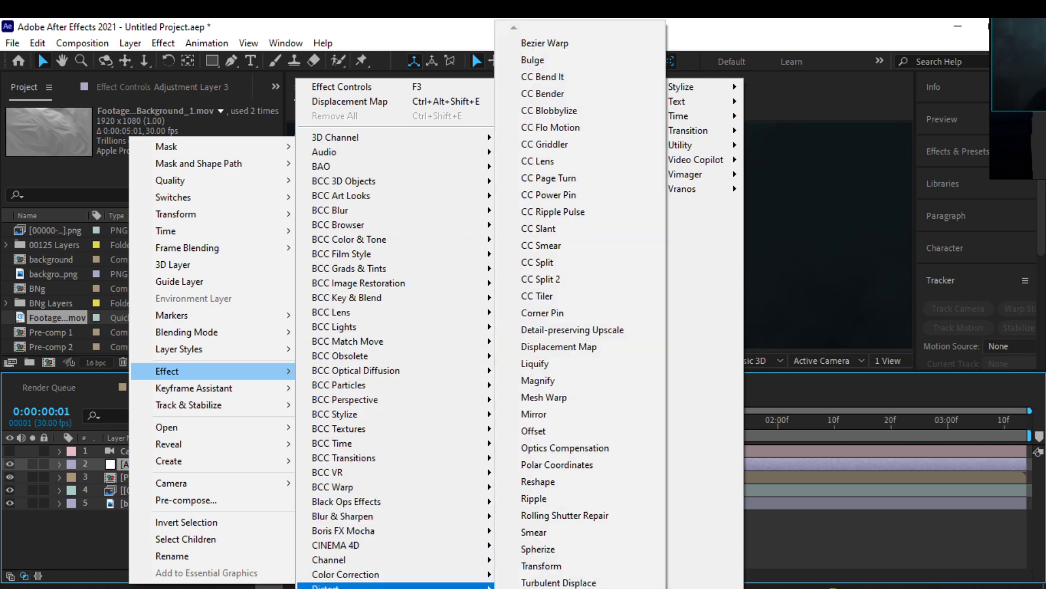
left_click(550, 353)
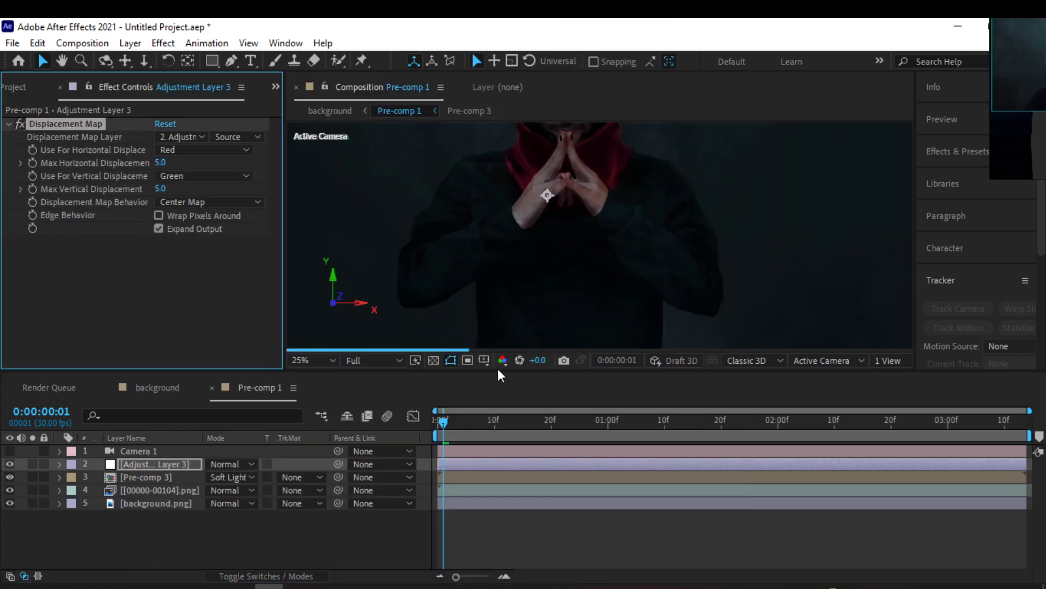
Rename the Pre-comp 3 layer to 'Cloth'
key("comma")
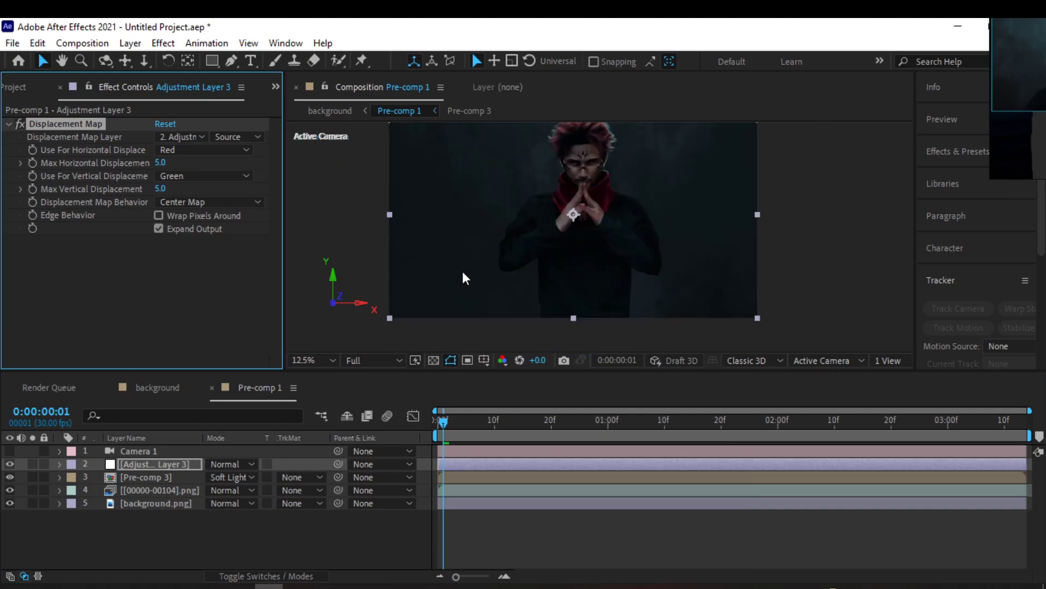
left_click(156, 478)
key("Return")
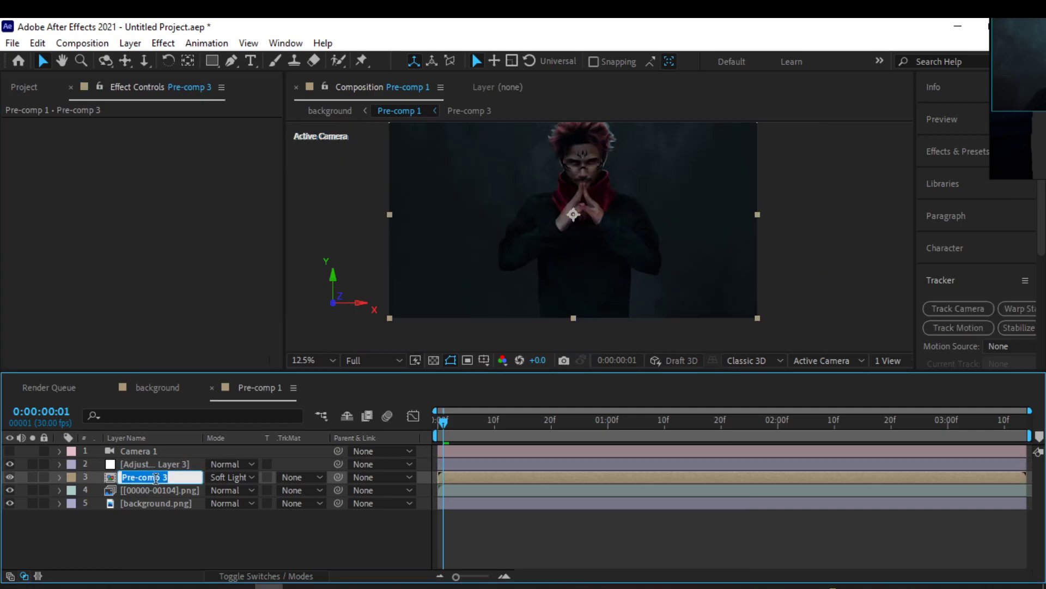
type("Cloth")
key("Return")
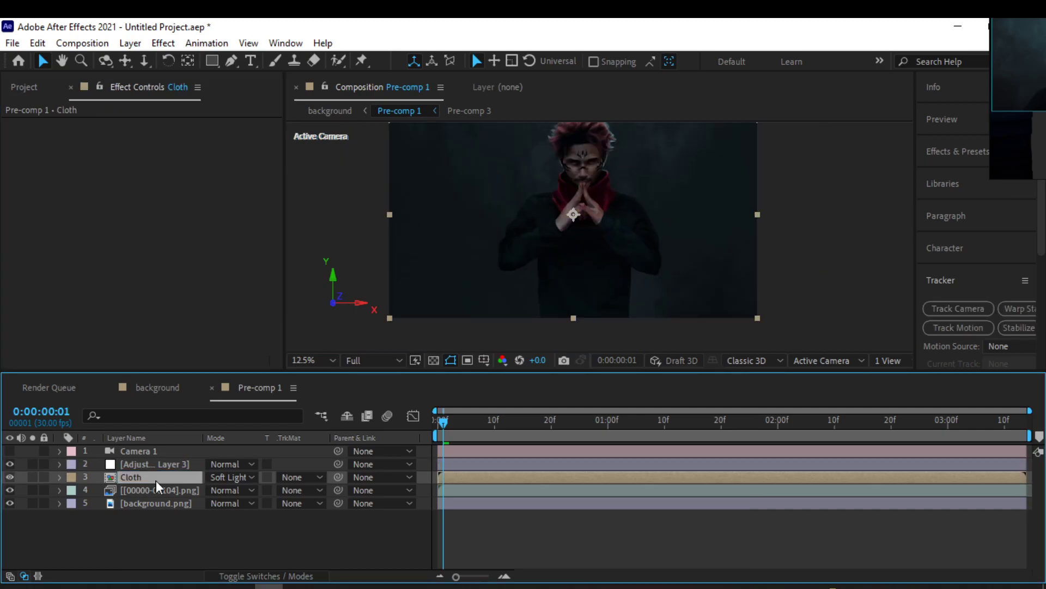
Use Cloth as the displacement map layer and raise maximum horizontal displacement to 30
left_click(154, 464)
left_click(193, 138)
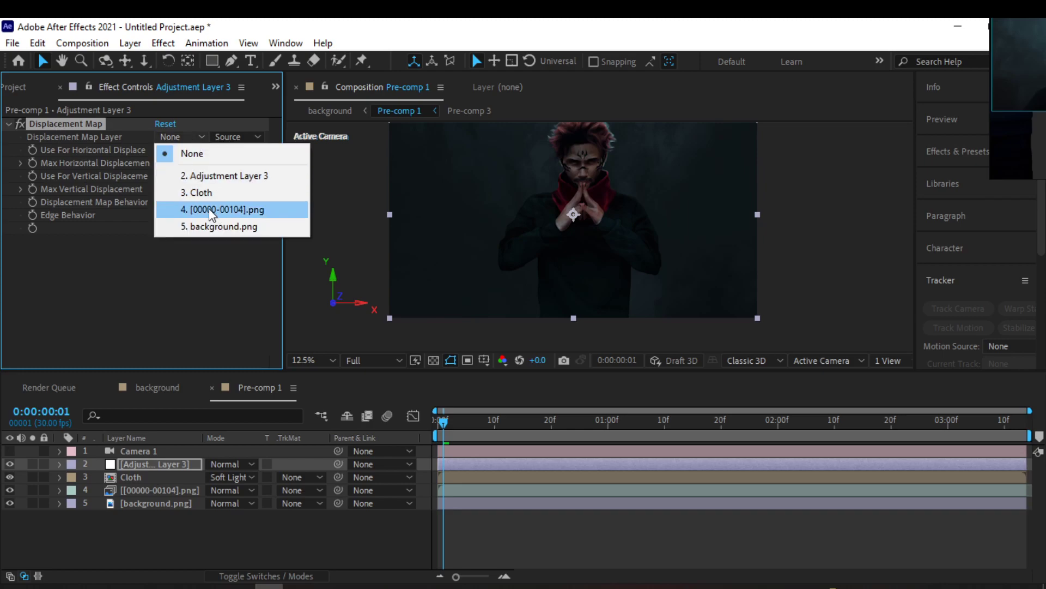
left_click(202, 192)
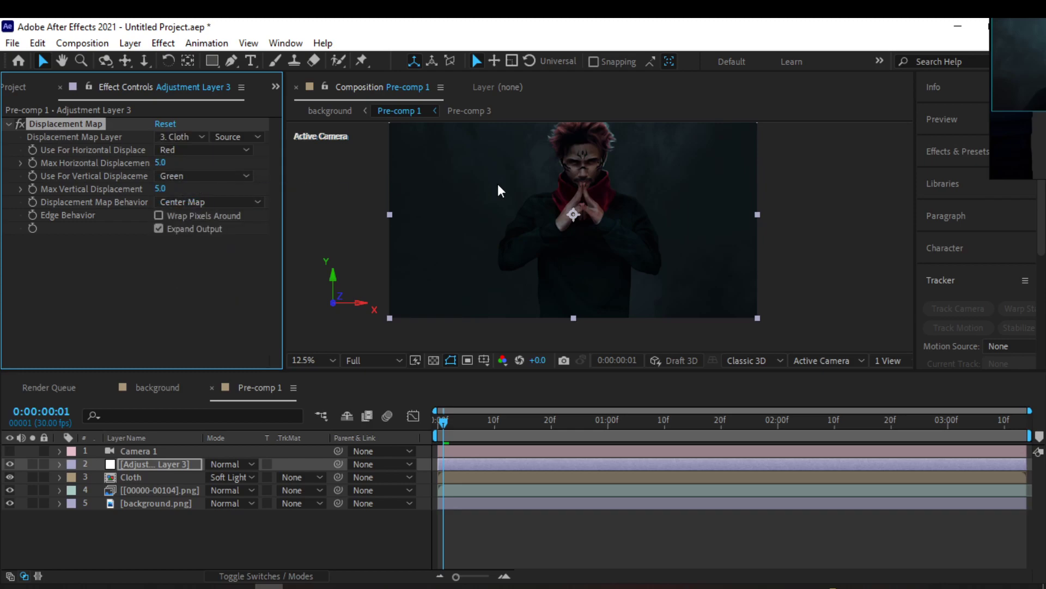
scroll(498, 189, "up", 1)
left_click_drag(163, 162, 172, 189)
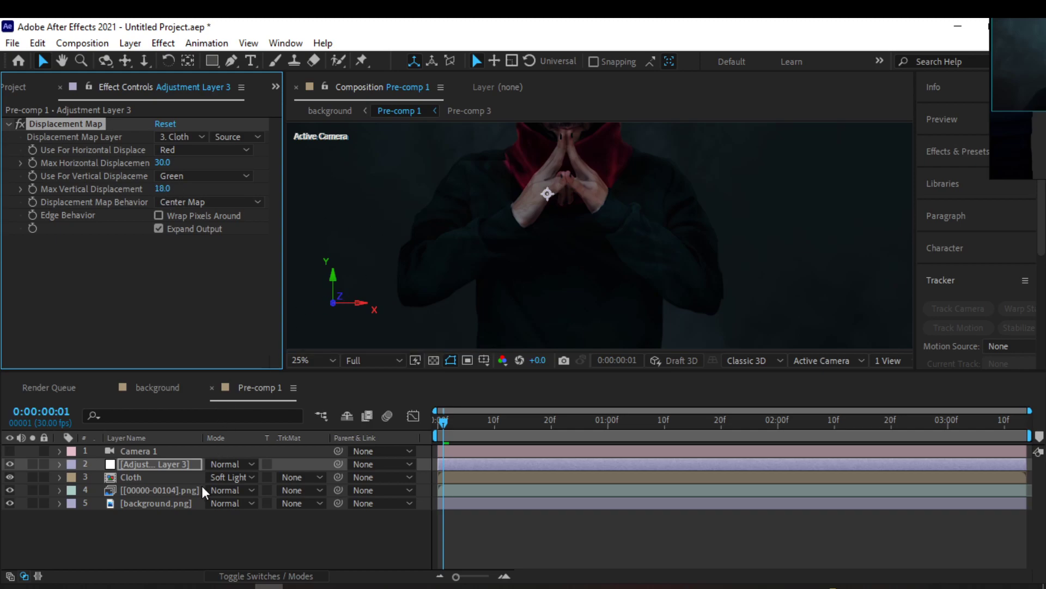
Lower the Cloth layer's opacity to 32% and preview the result
left_click(160, 479)
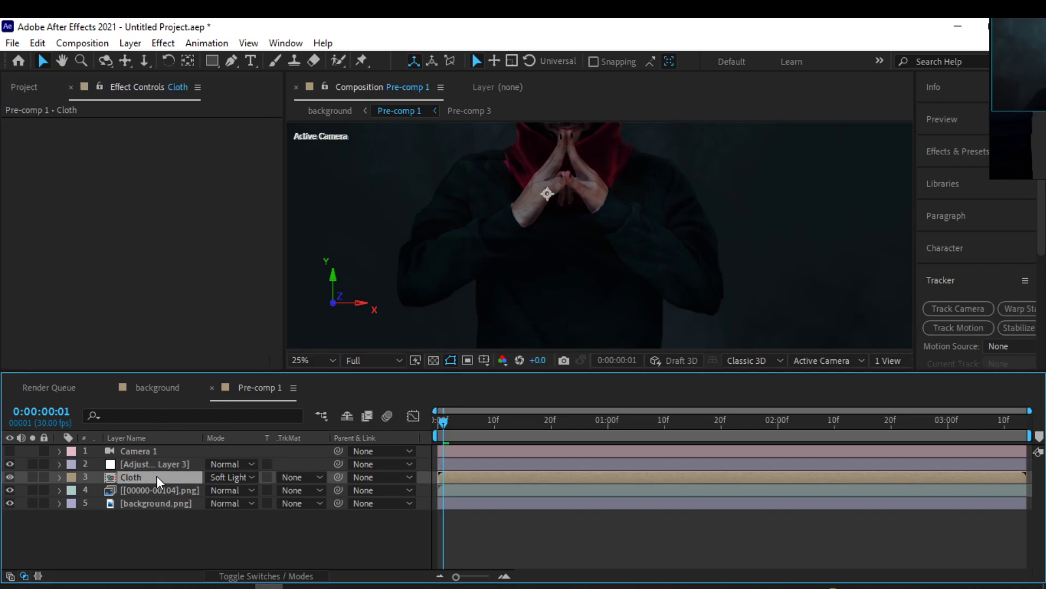
key("t")
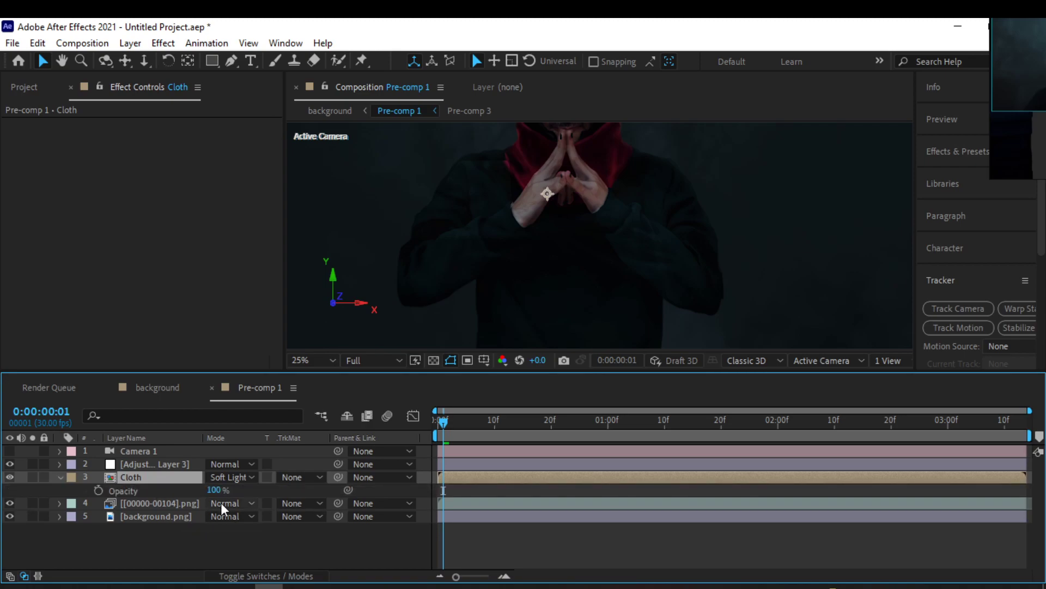
left_click_drag(217, 491, 176, 492)
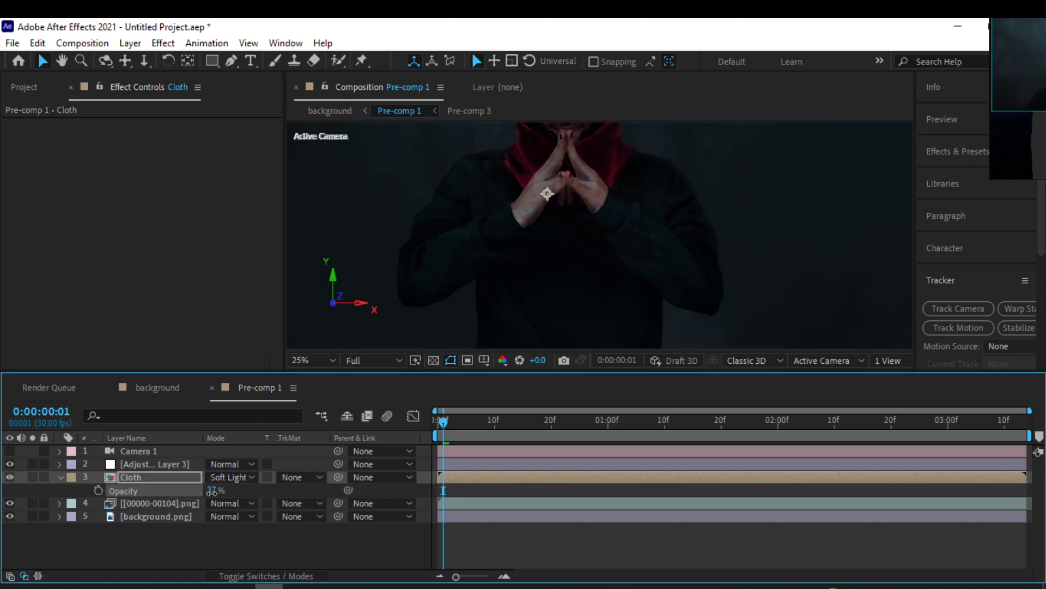
key("space")
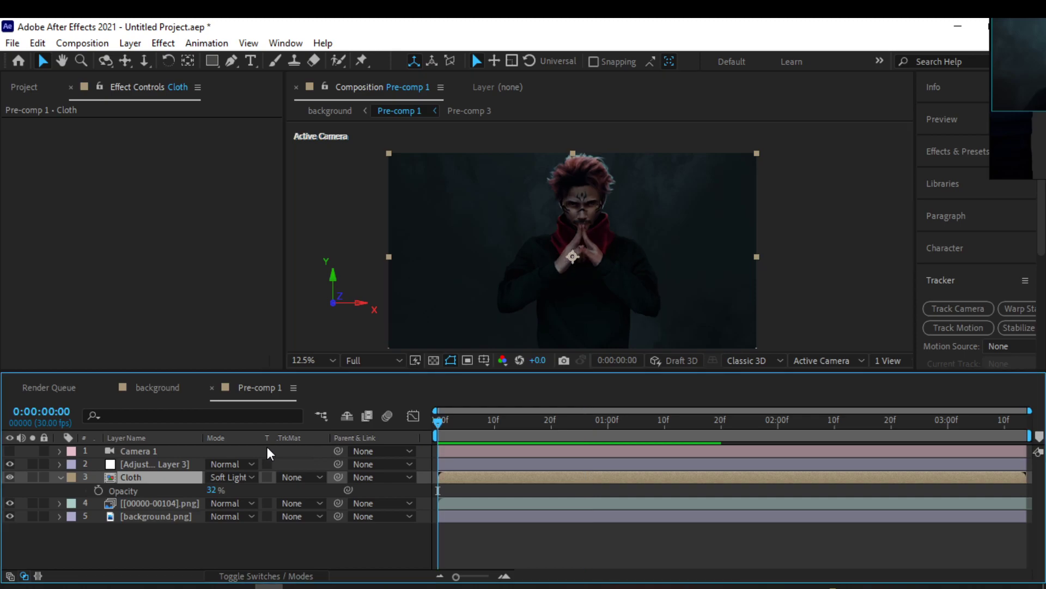
Make the Cloth layer 3D and turn Camera 1's visibility back on
key("F4")
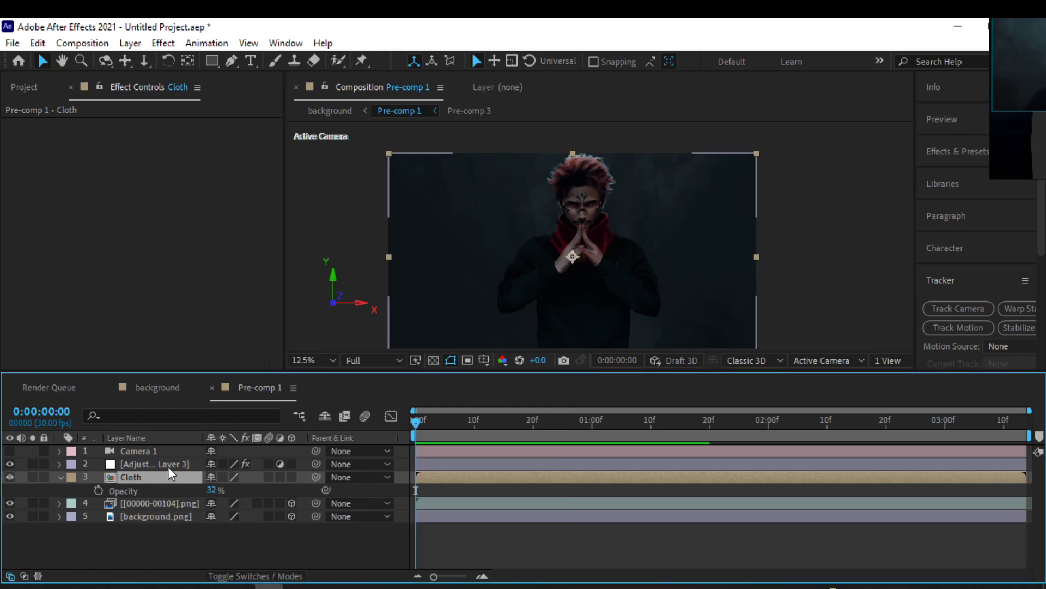
left_click(292, 477)
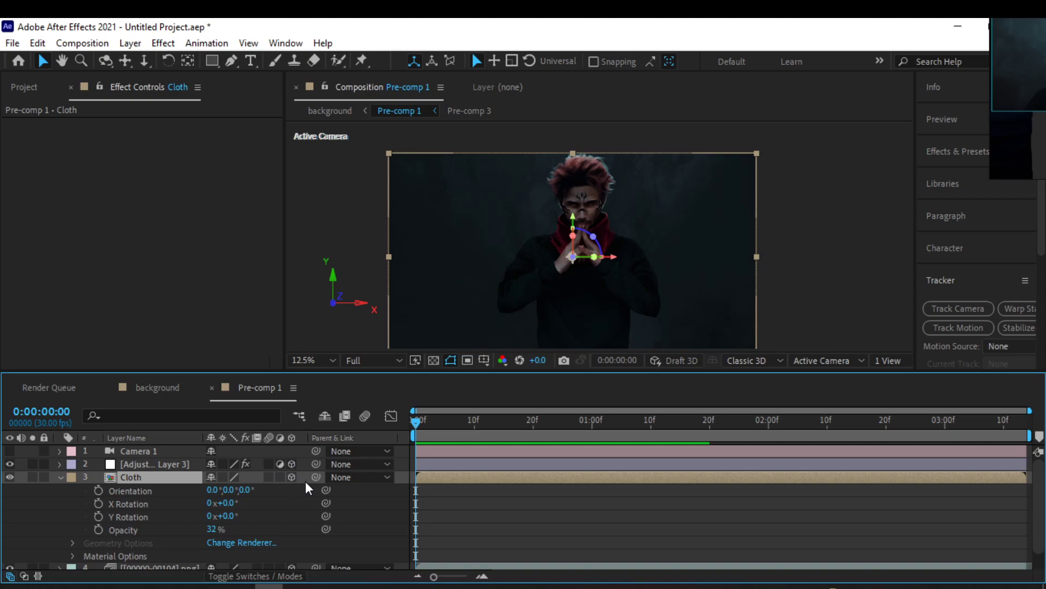
left_click(59, 477)
left_click(10, 451)
scroll(515, 316, "up", 1)
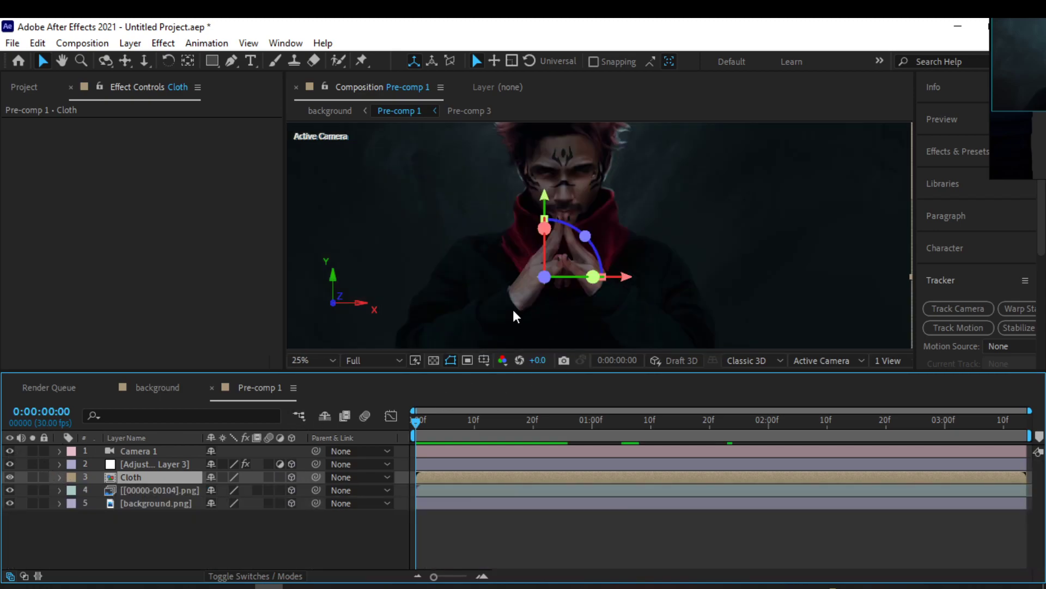
Time-stretch the Cloth layer with a 200% stretch factor
right_click(445, 479)
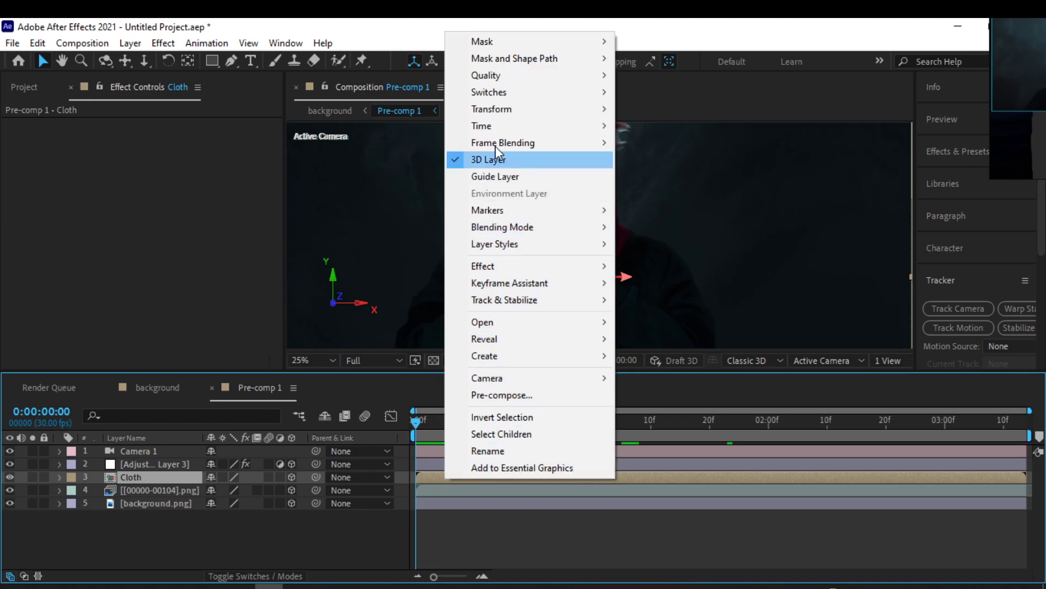
mouse_move(498, 126)
left_click(688, 167)
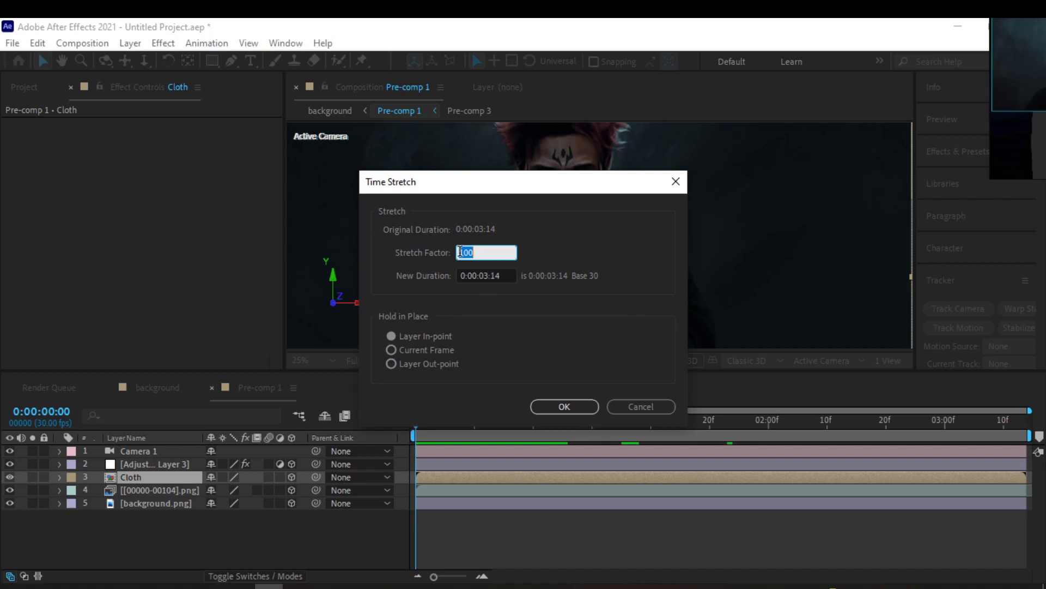
type("2")
key("Return")
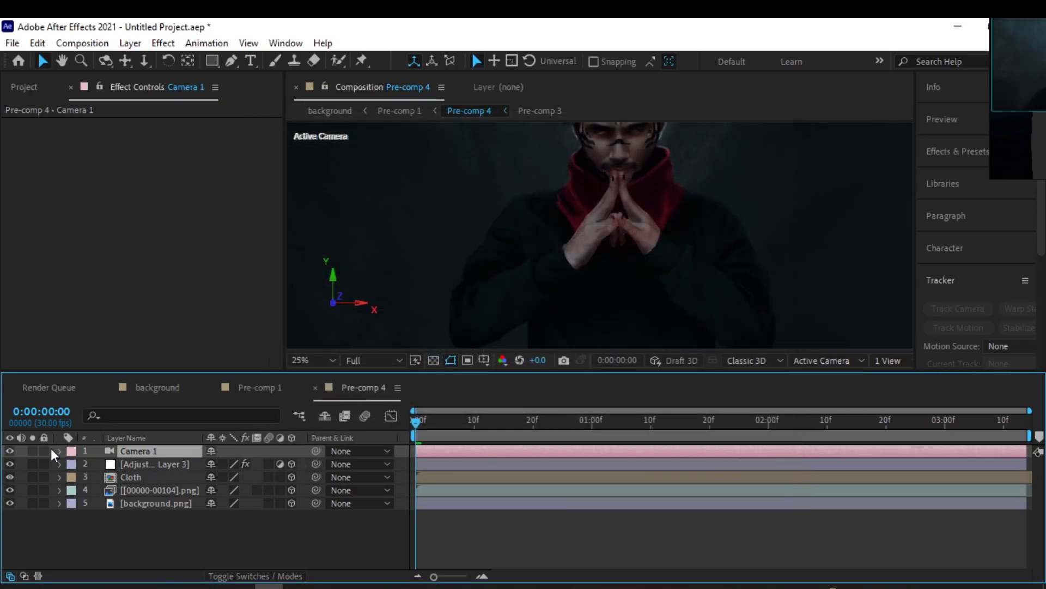
left_click_drag(11, 452, 10, 464)
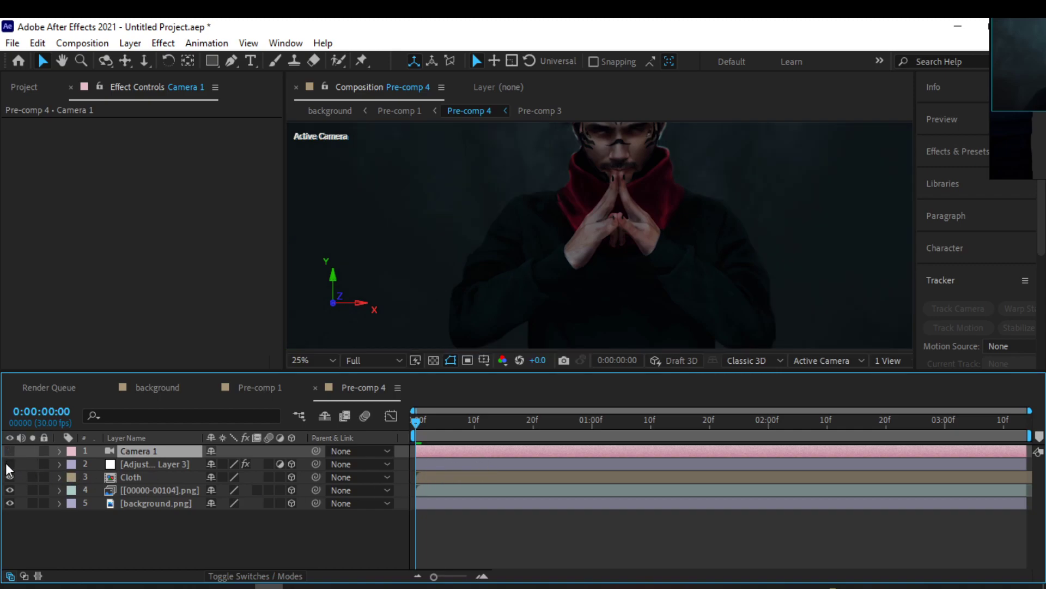
left_click(8, 464)
left_click(10, 453)
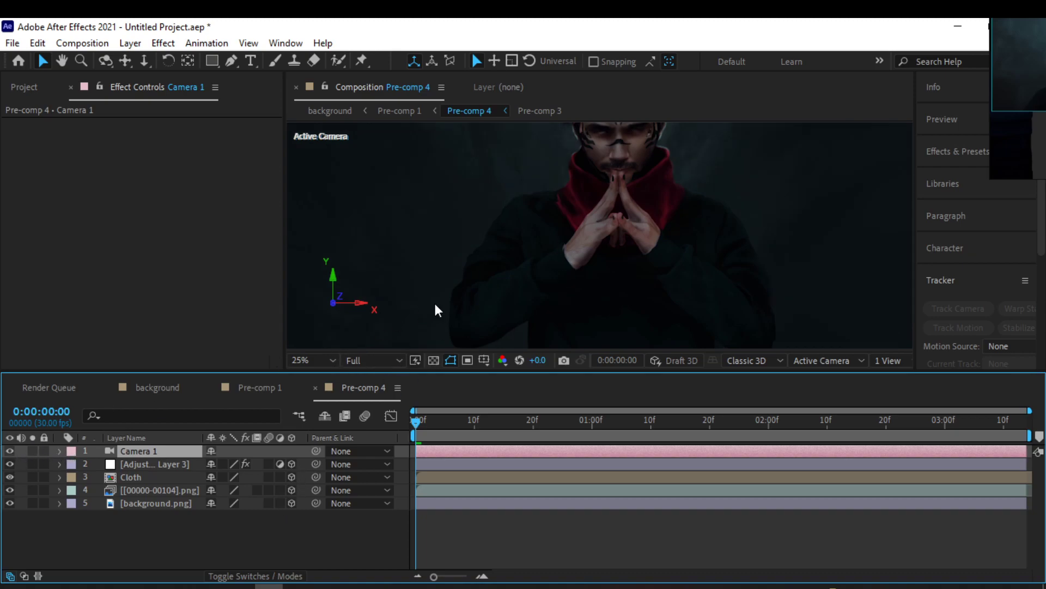
scroll(488, 265, "down", 1)
scroll(492, 264, "up", 1)
scroll(497, 255, "down", 1)
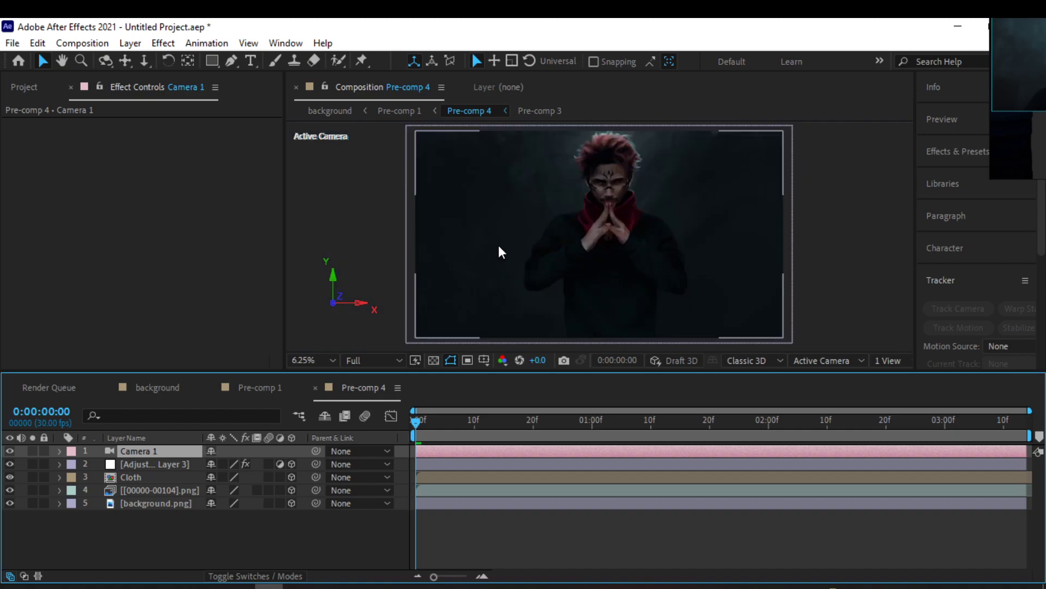
scroll(540, 248, "up", 2)
scroll(578, 257, "down", 1)
Select all five layers and pre-compose them into Pre-comp 4
left_click_drag(511, 542, 507, 443)
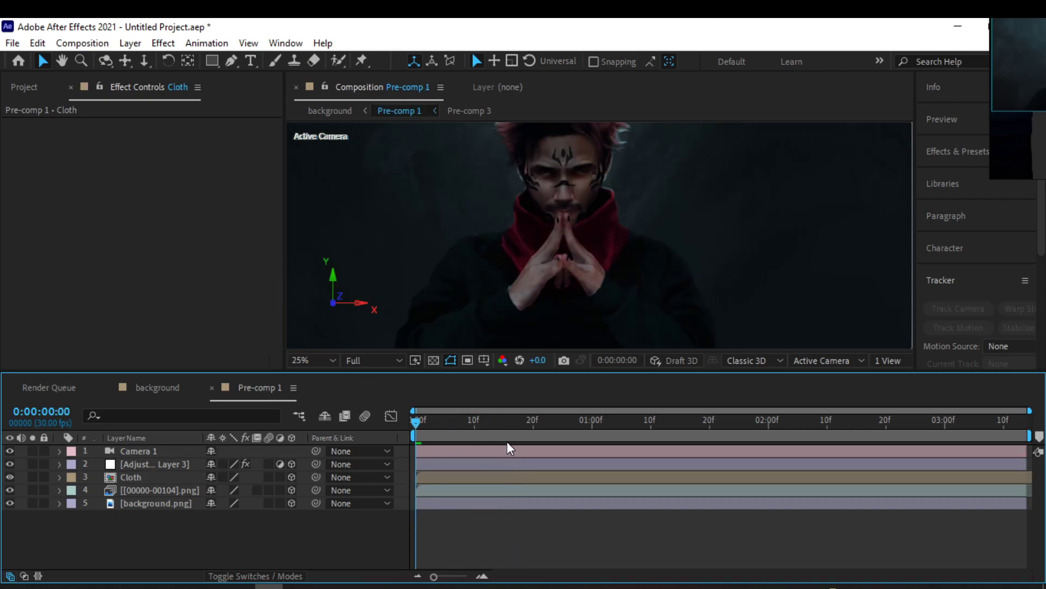
key("ctrl+a")
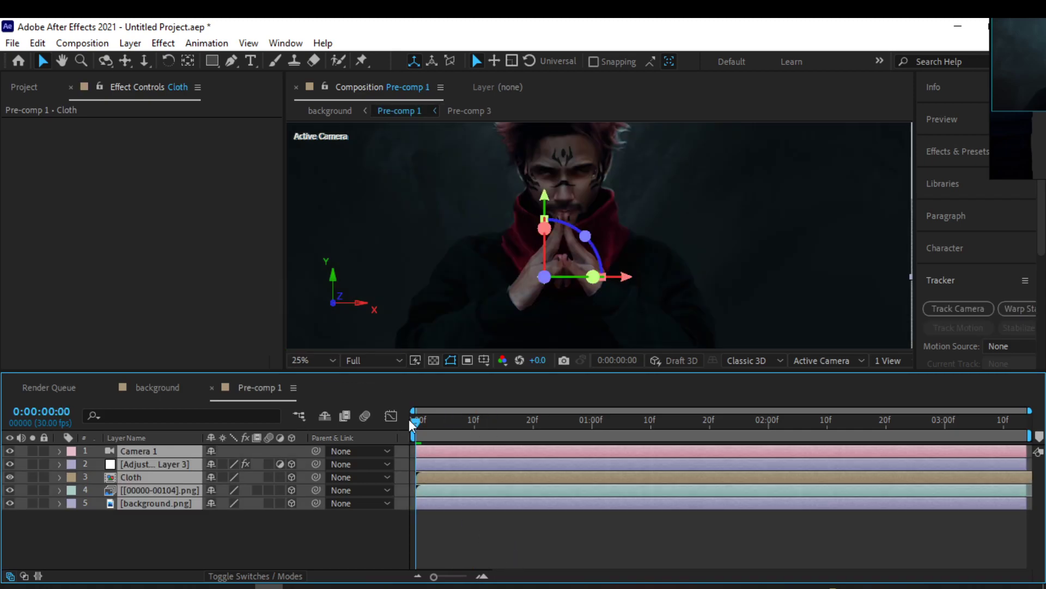
right_click(545, 486)
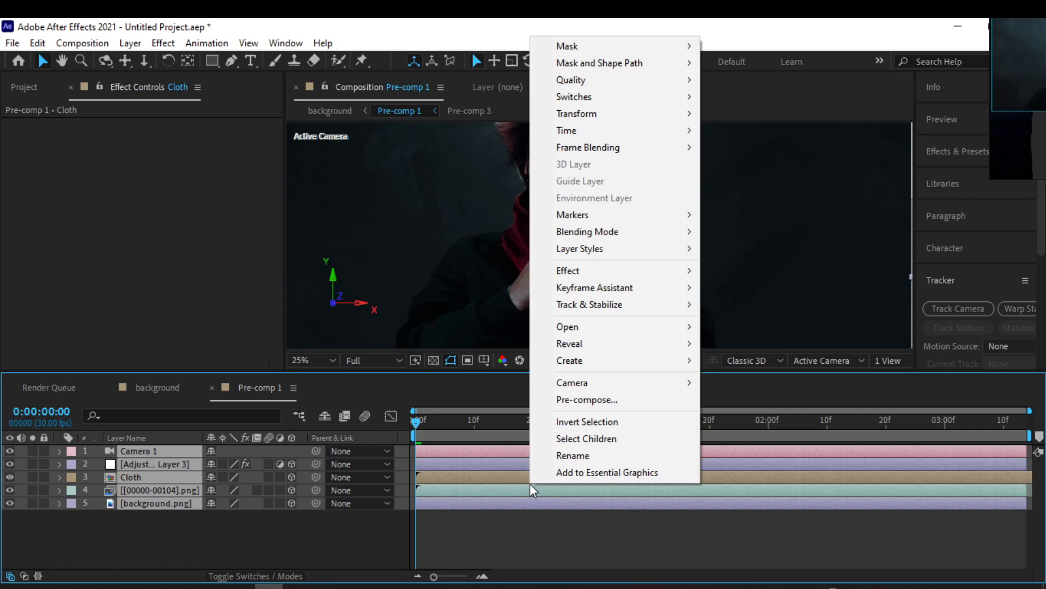
left_click(575, 400)
left_click(560, 407)
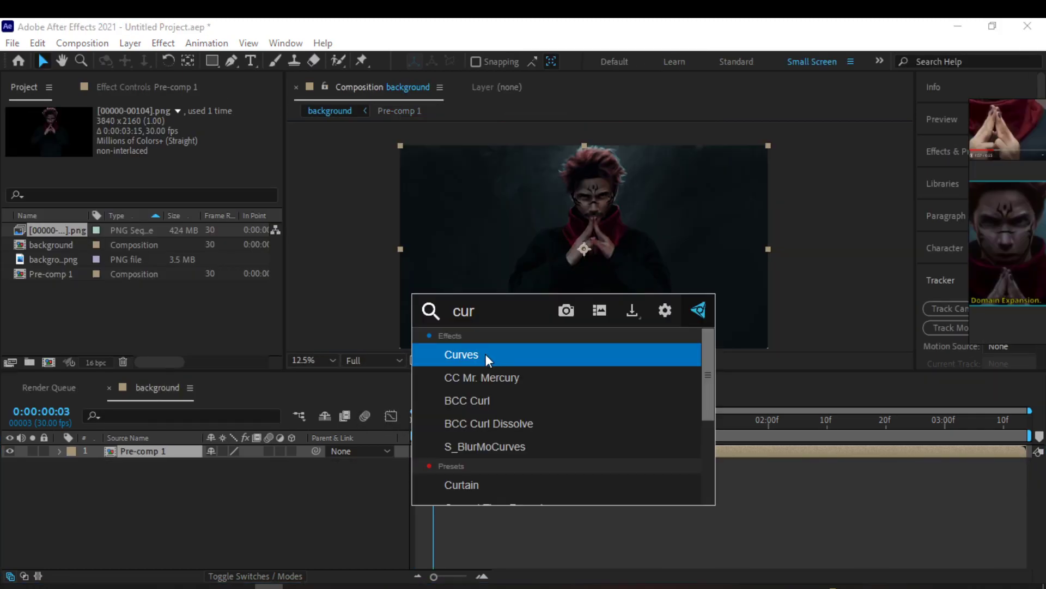
Apply Curves to Pre-comp 1 and bend the lower end of the RGB curve
left_click(485, 355)
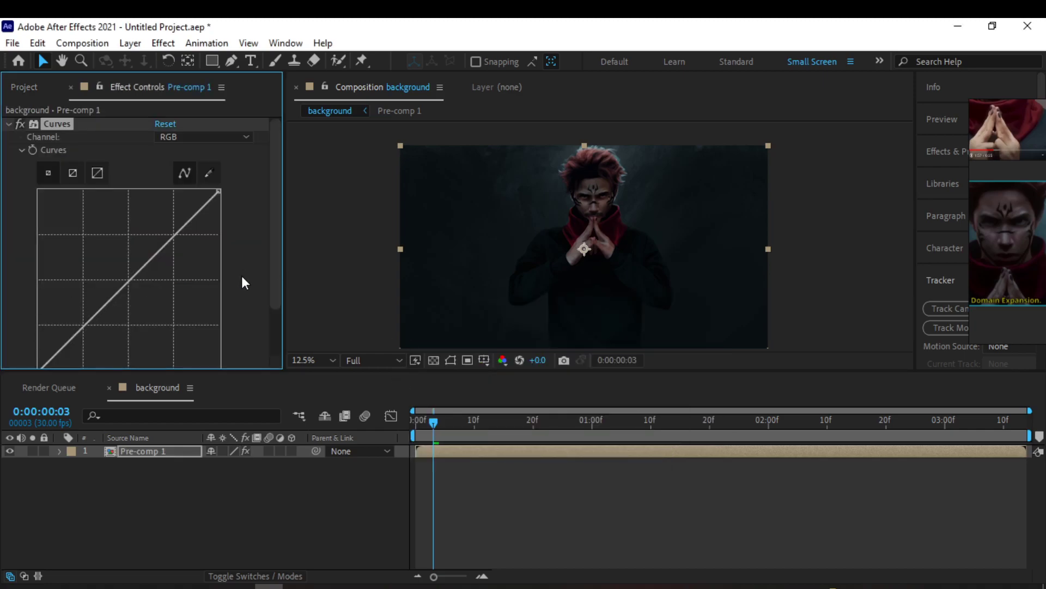
scroll(241, 277, "down", 2)
left_click_drag(39, 335, 46, 325)
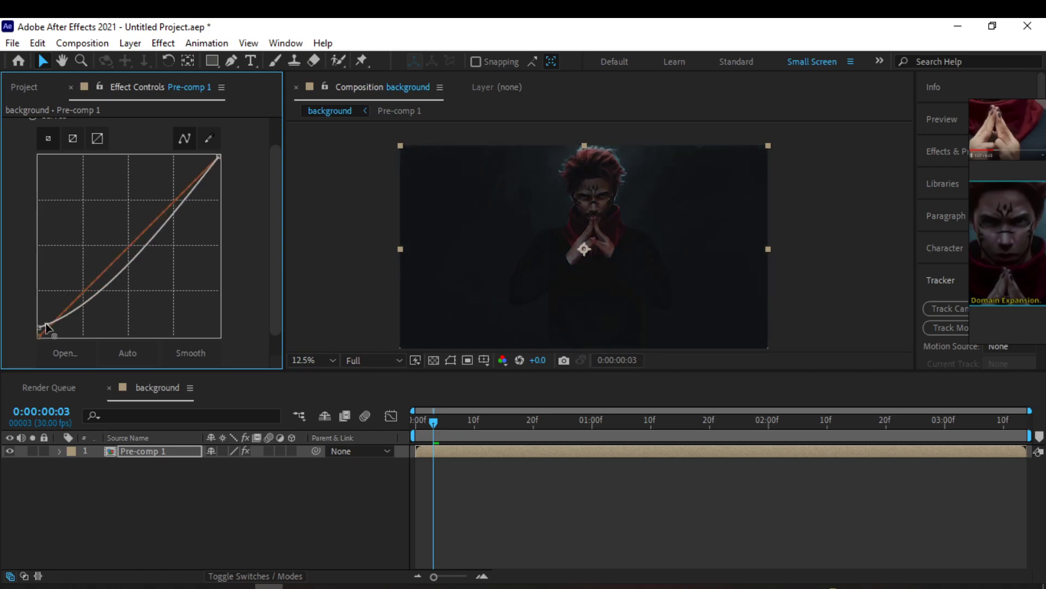
left_click_drag(104, 293, 93, 285)
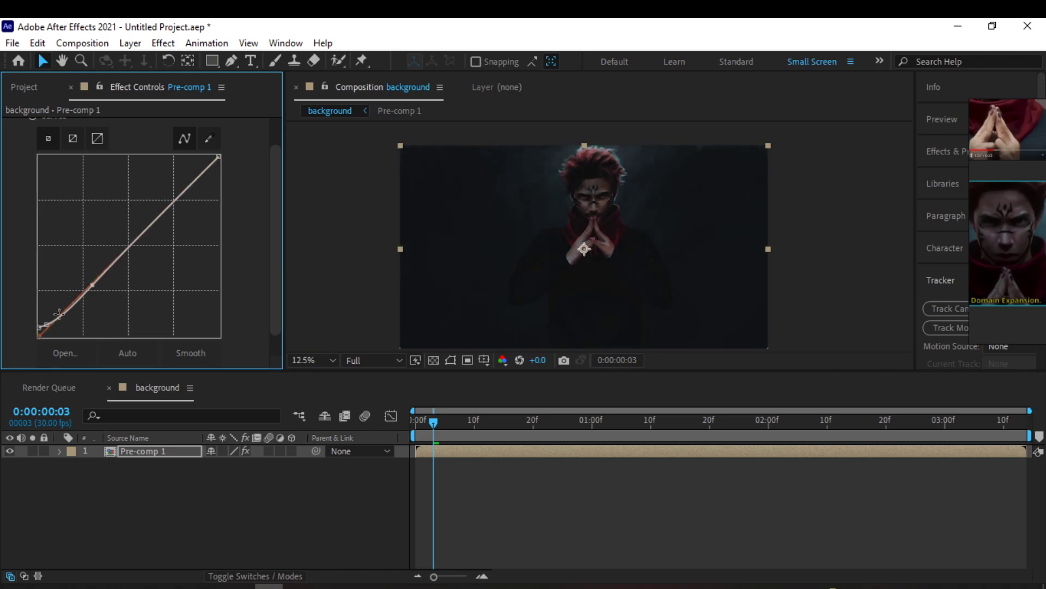
mouse_move(47, 328)
left_mouse_down()
mouse_move(47, 319)
mouse_move(39, 327)
left_mouse_up()
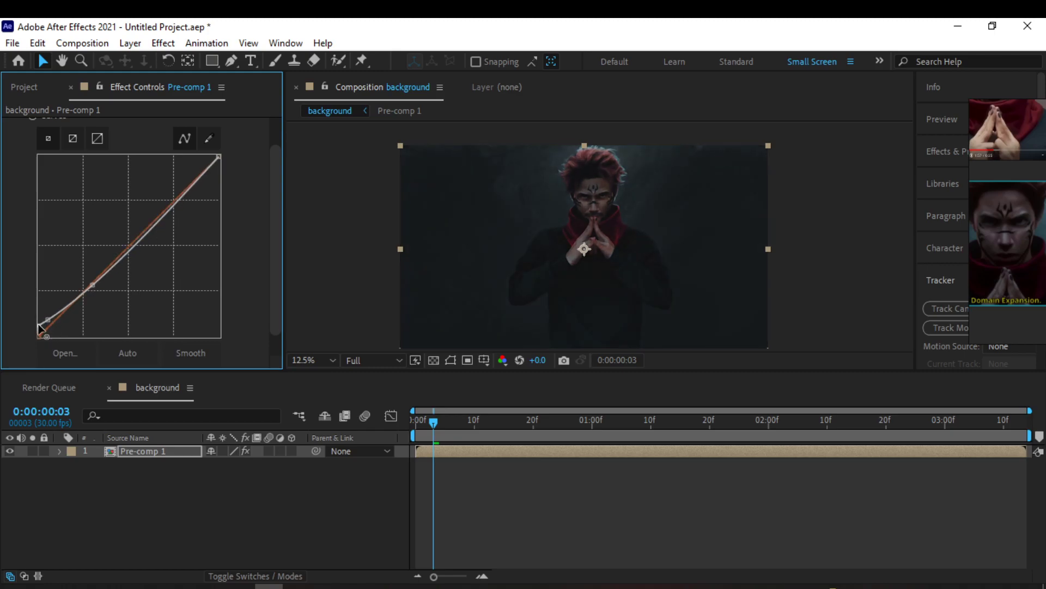
Maximize the composition viewer to inspect the Curves grade, then restore the normal workspace
scroll(509, 205, "down", 1)
scroll(515, 222, "up", 2)
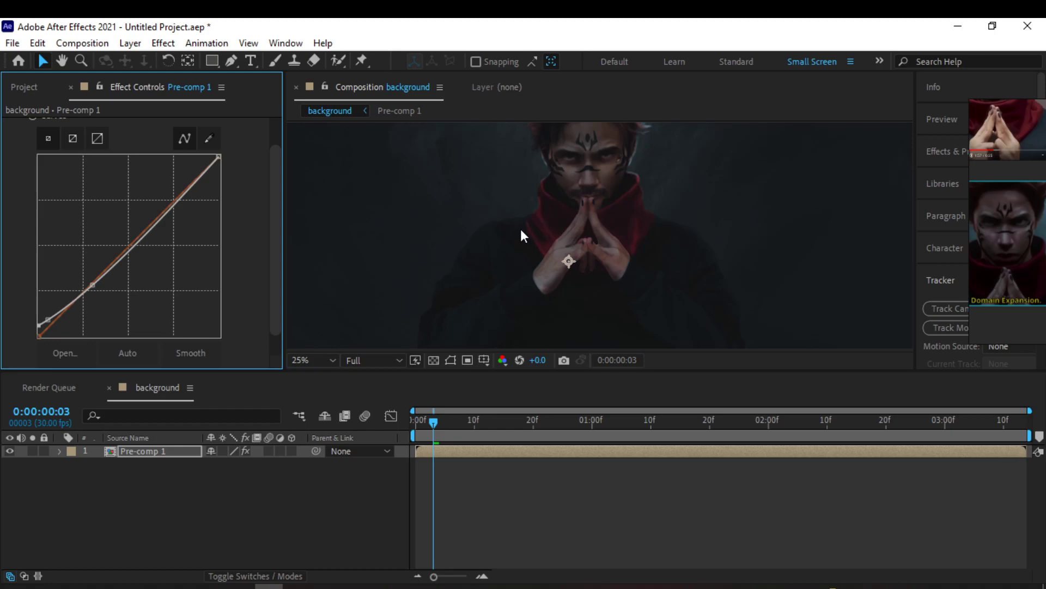
key("grave")
scroll(520, 262, "down", 1)
scroll(519, 266, "up", 2)
key("grave")
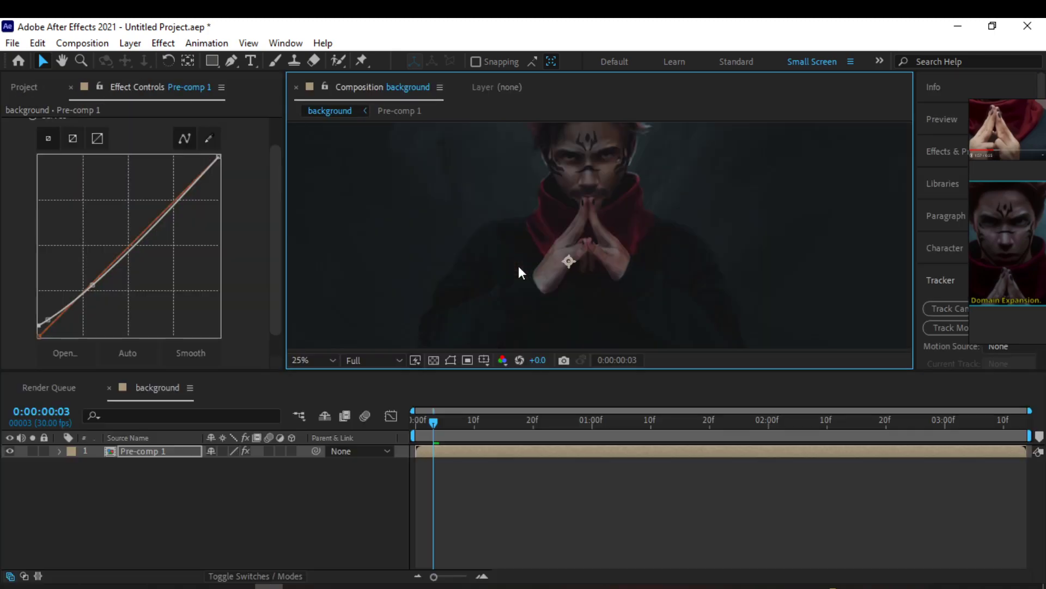
scroll(537, 246, "down", 2)
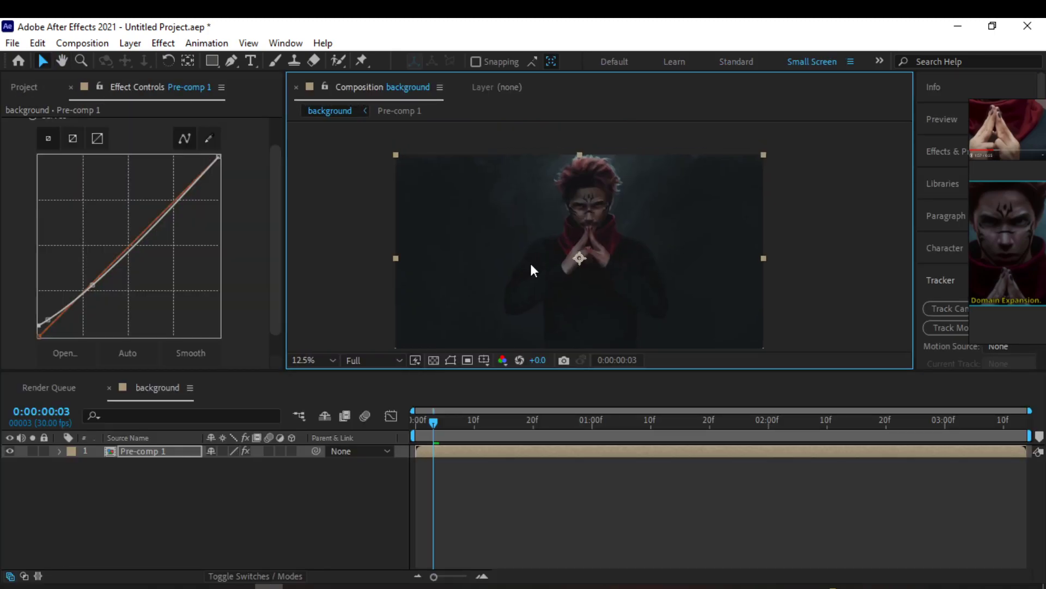
Return to the comp's first frame, then select and deselect the Pre-comp 1 layer
left_click(423, 426)
scroll(511, 302, "down", 1)
scroll(511, 303, "up", 1)
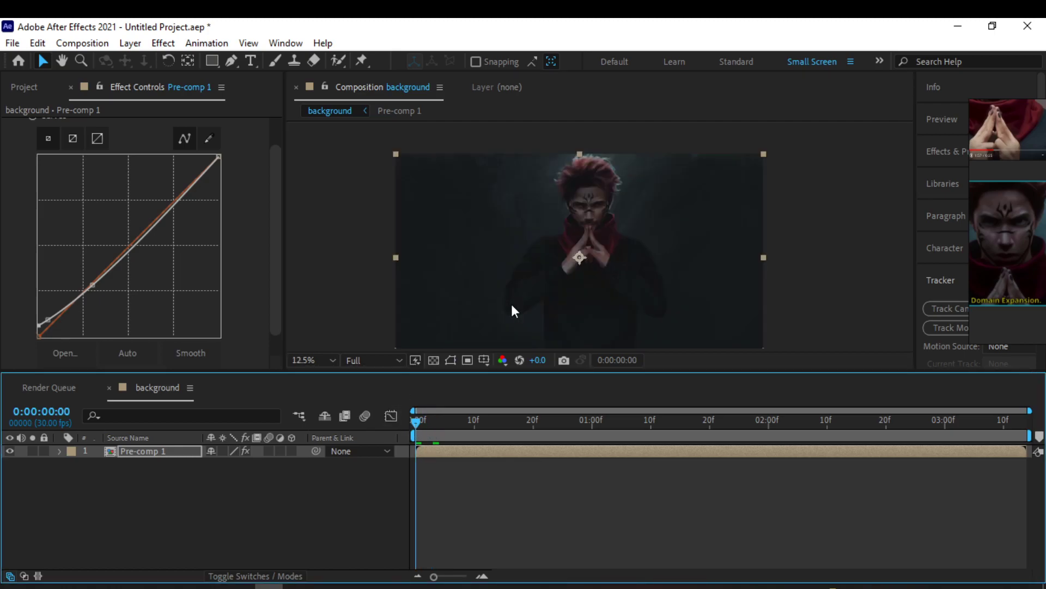
scroll(184, 245, "up", 1)
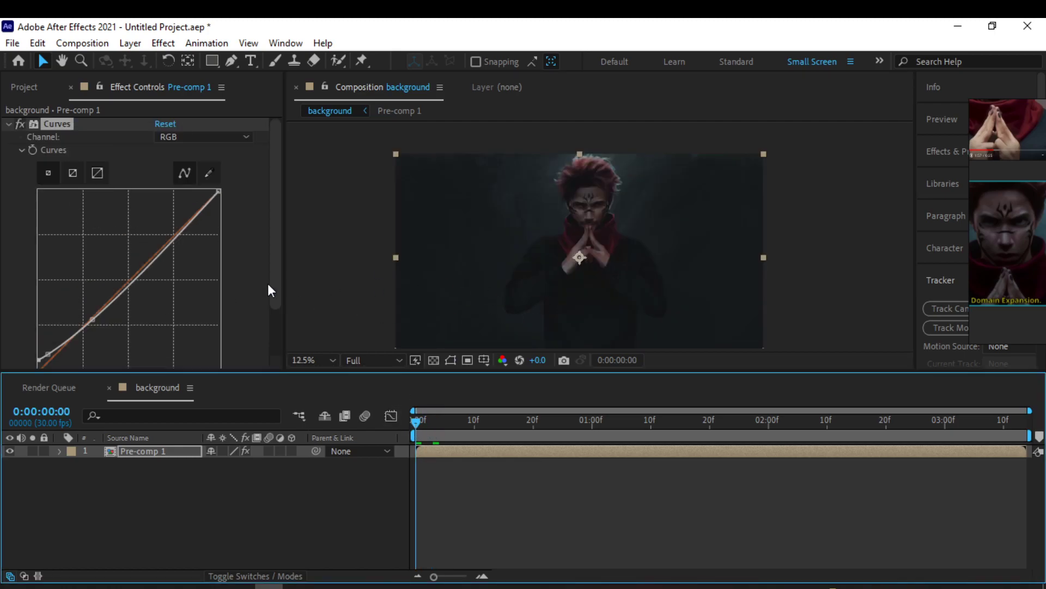
scroll(508, 295, "down", 1)
scroll(508, 295, "up", 1)
scroll(93, 222, "down", 2)
scroll(115, 250, "up", 2)
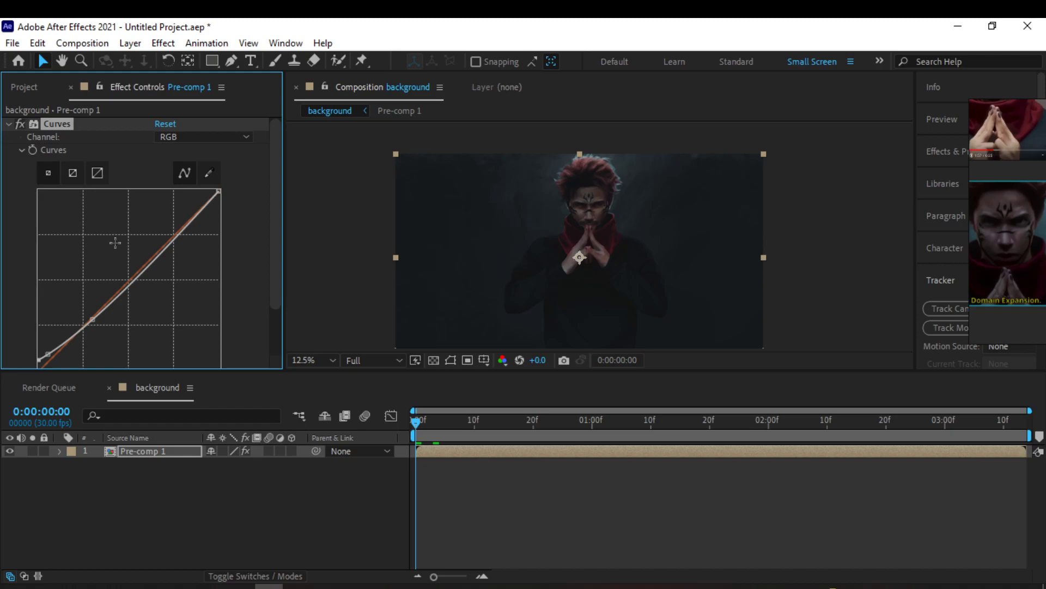
scroll(98, 233, "down", 1)
scroll(93, 231, "up", 1)
scroll(109, 245, "down", 1)
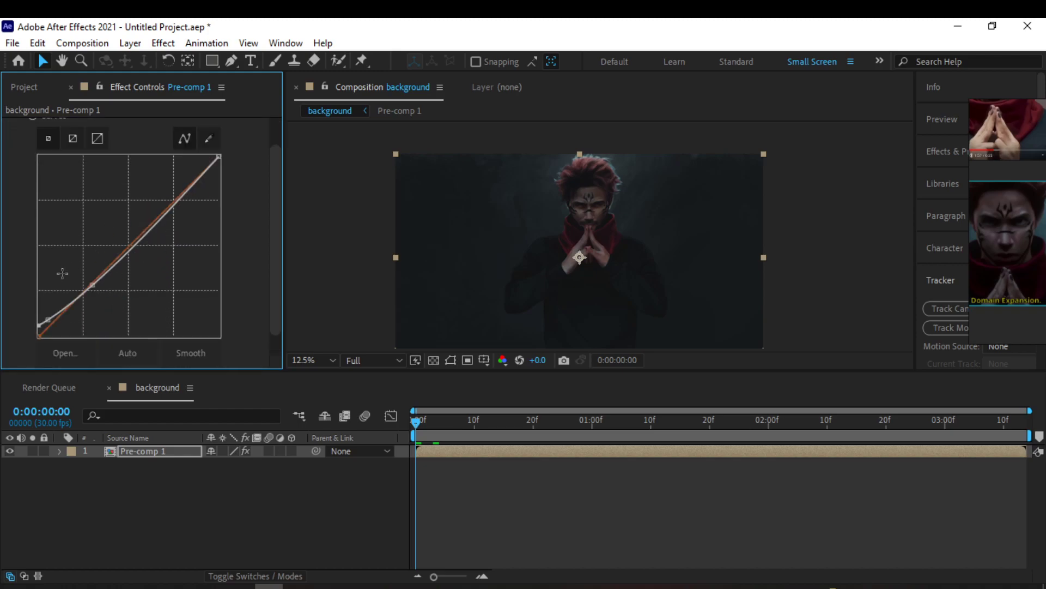
scroll(62, 273, "down", 1)
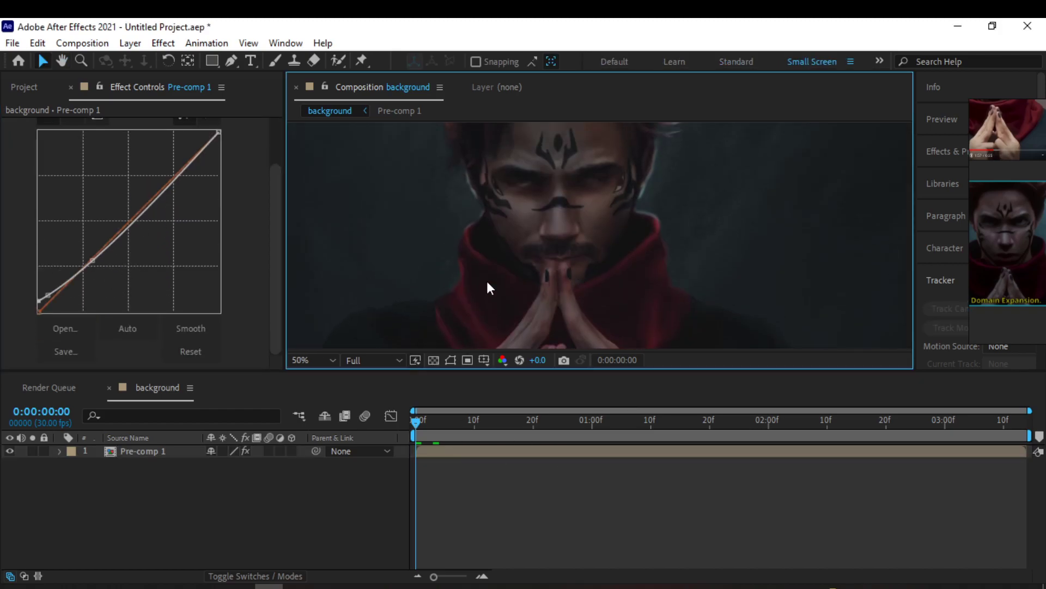
left_click(443, 448)
left_click(436, 494)
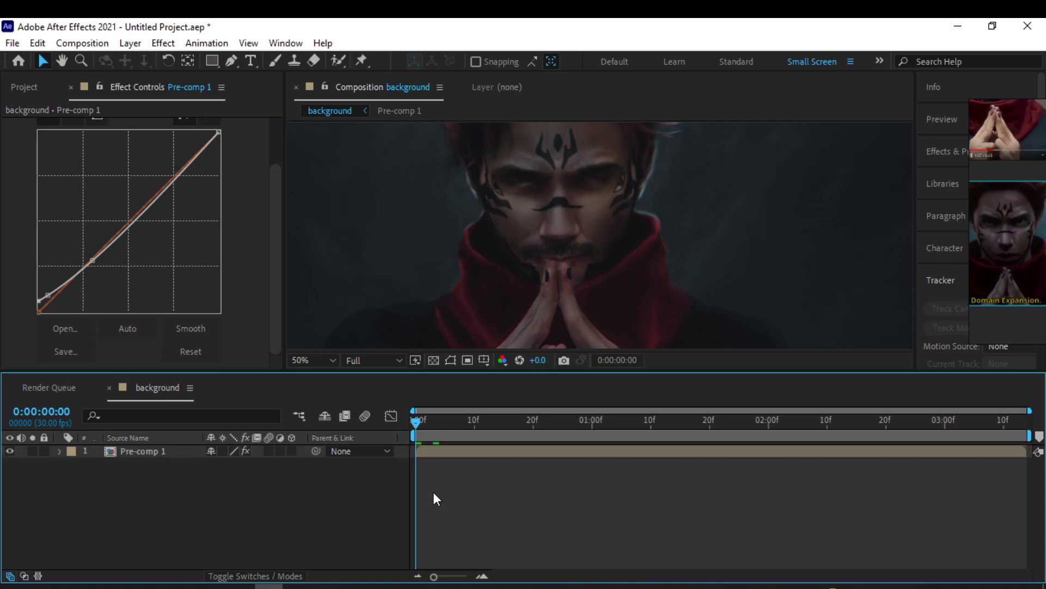
Add Adjustment Layer 1 above Pre-comp 1 with Ctrl+Alt+Y and select it
key("ctrl+alt+y")
right_click(431, 492)
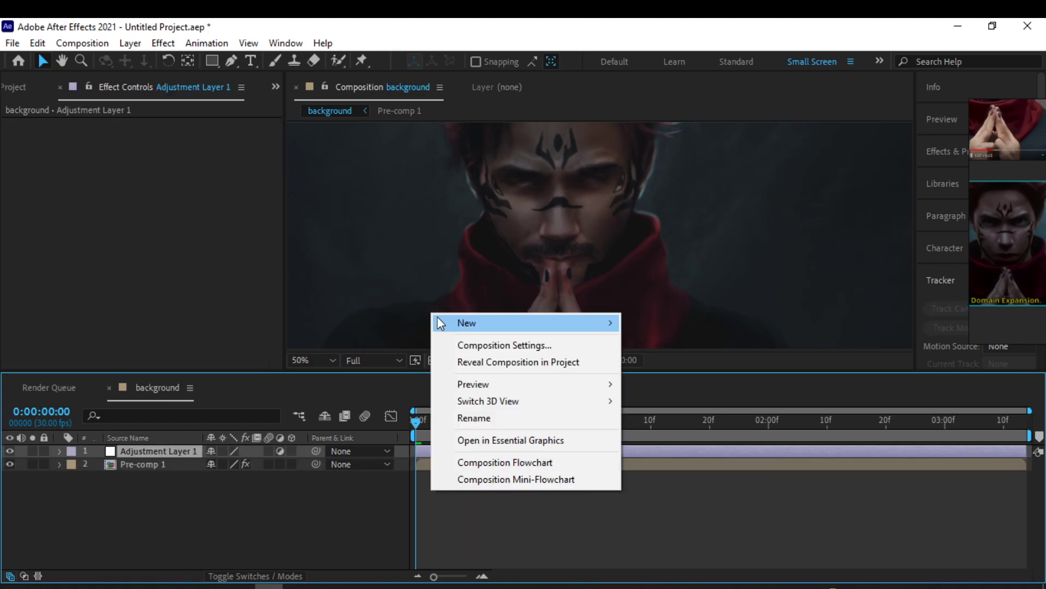
mouse_move(464, 324)
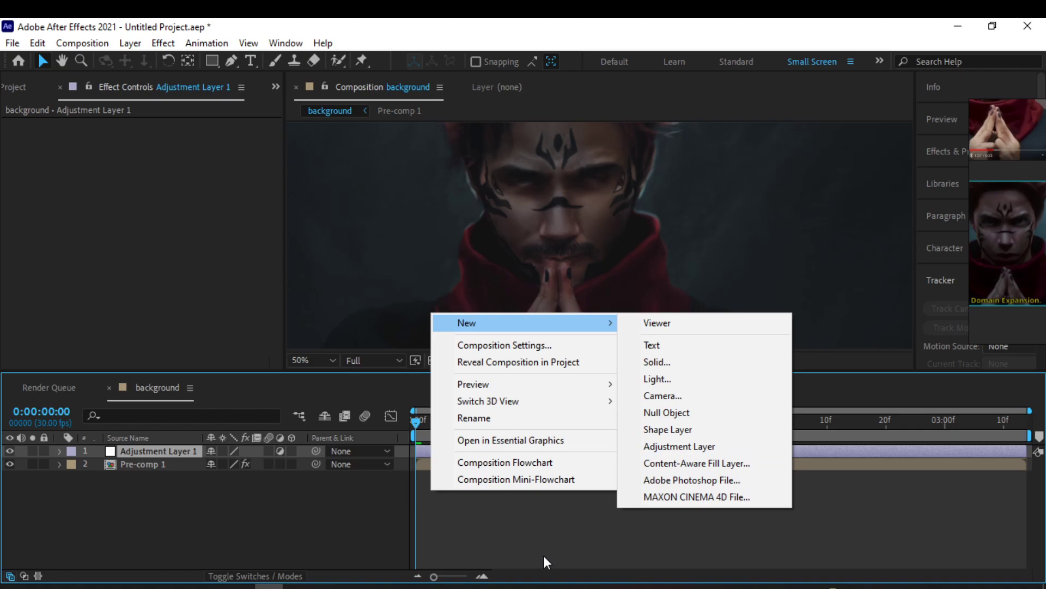
left_click(544, 555)
left_click(170, 448)
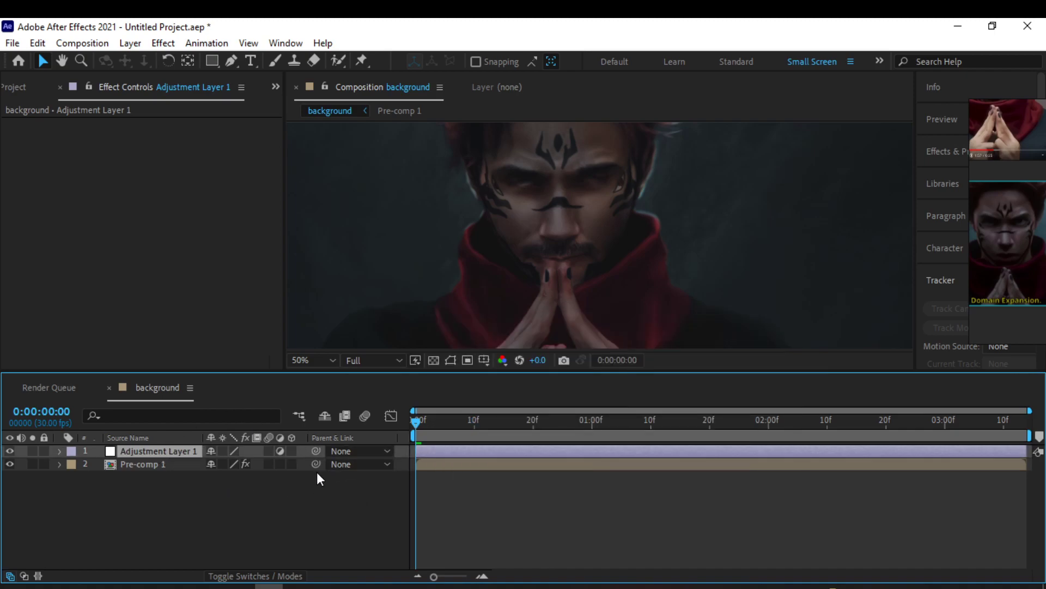
Apply Blur & Sharpen > Unsharp Mask to Adjustment Layer 1 and raise Radius to 30.1
right_click(168, 449)
mouse_move(256, 370)
mouse_move(417, 518)
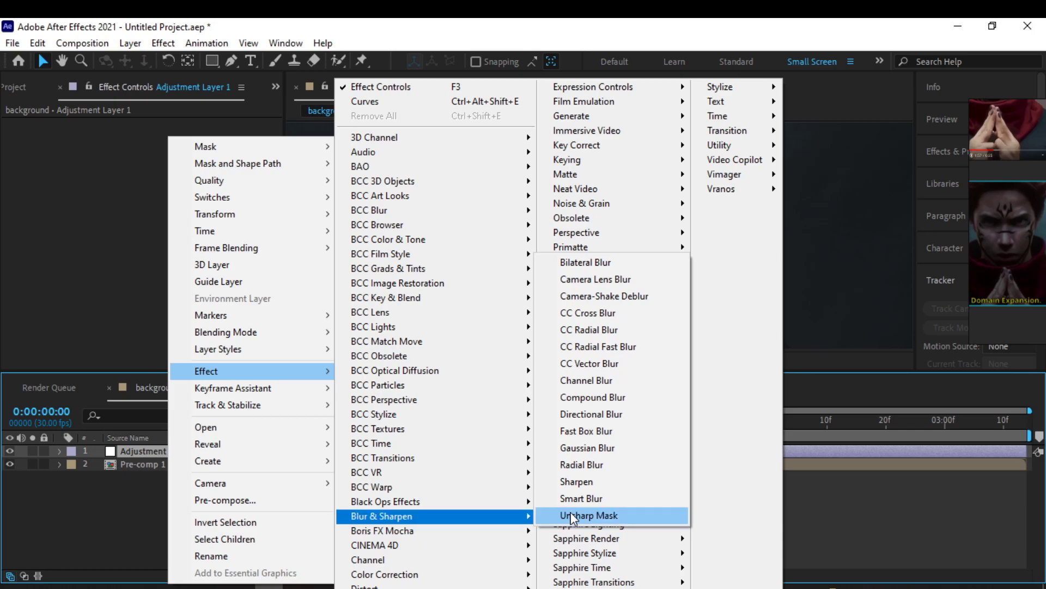
left_click(586, 515)
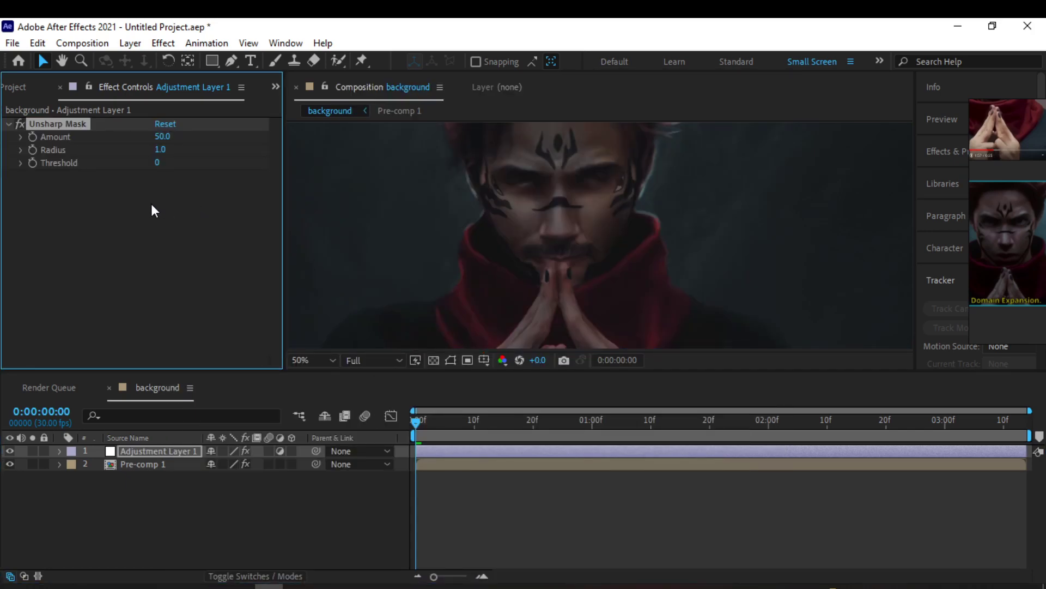
left_click_drag(196, 148, 237, 150)
left_click_drag(372, 150, 384, 151)
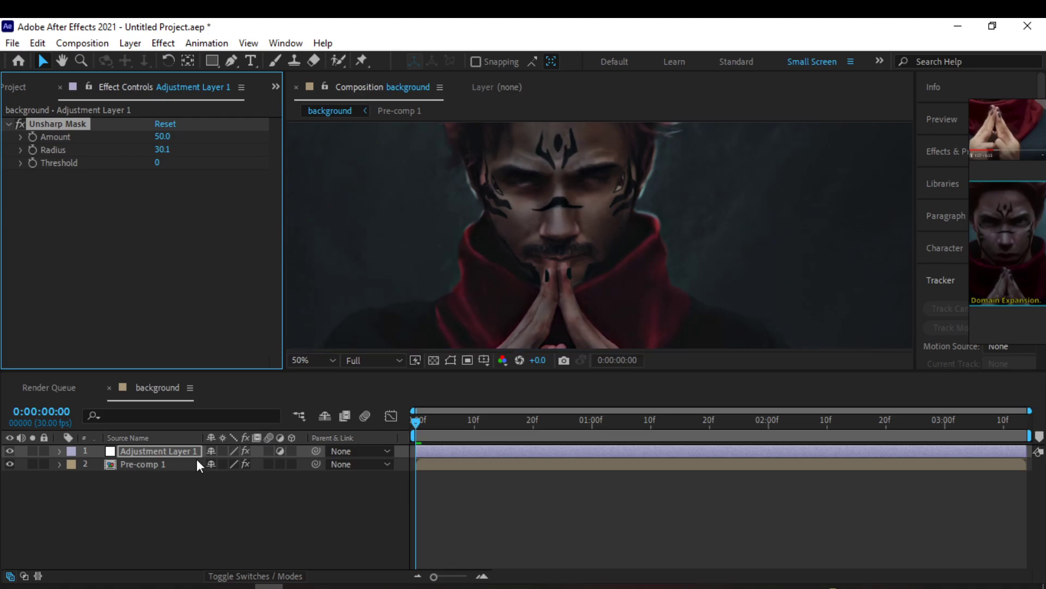
Switch Adjustment Layer 1 to Lighten blend mode and lower its opacity to 63%
key("F4")
left_click(224, 451)
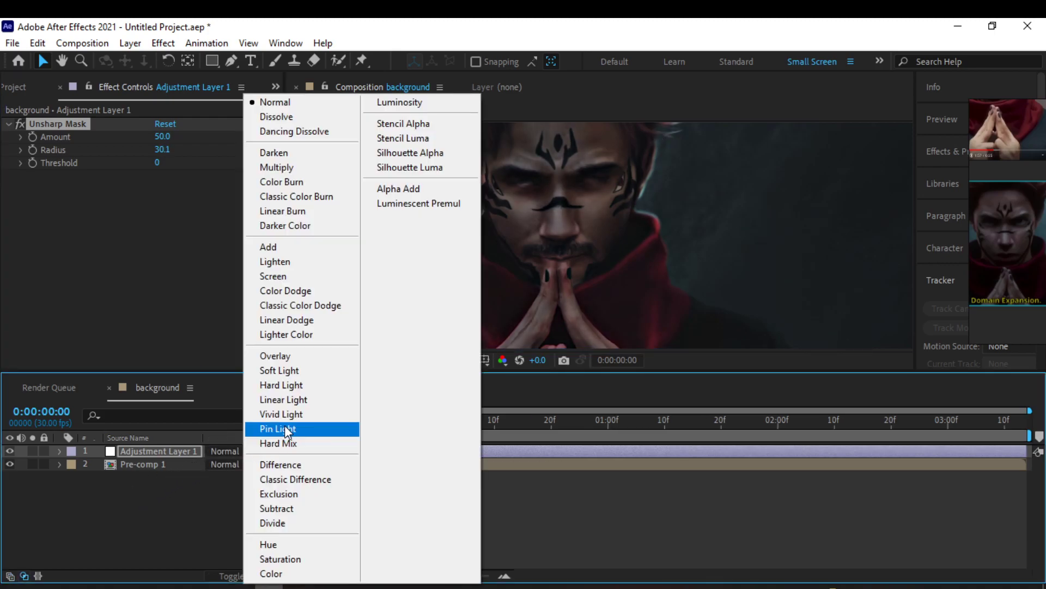
left_click(275, 262)
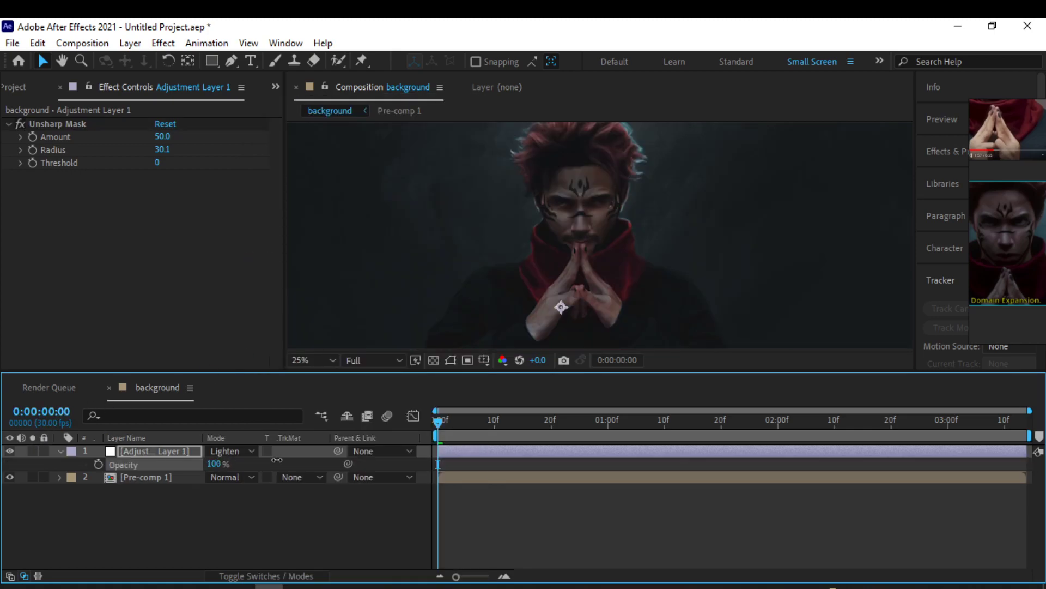
left_click_drag(214, 463, 179, 461)
scroll(619, 245, "up", 2)
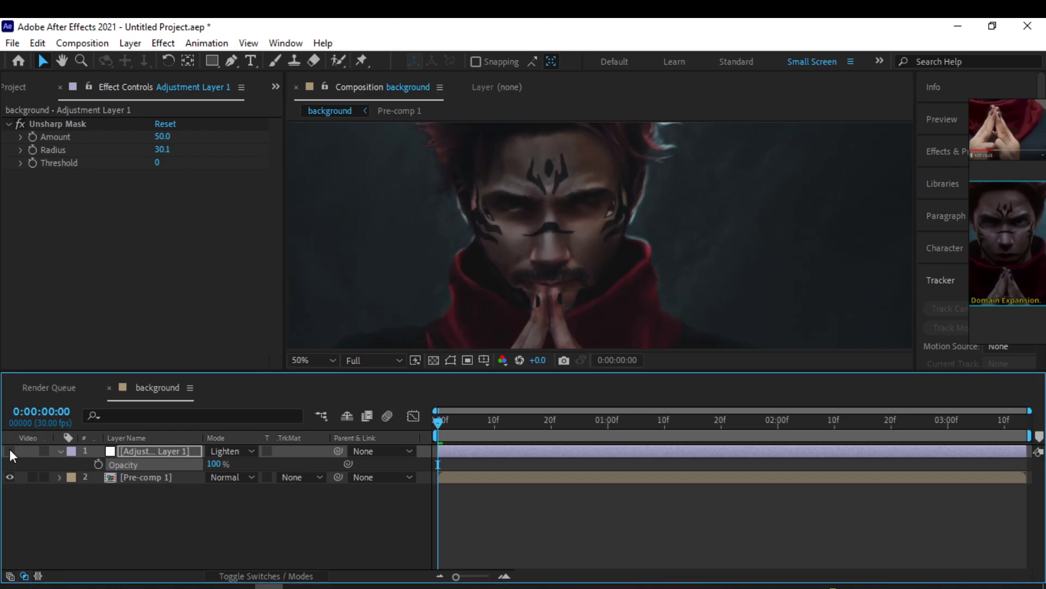
scroll(315, 307, "down", 2)
mouse_move(213, 464)
left_mouse_down()
mouse_move(184, 469)
mouse_move(212, 465)
left_mouse_up()
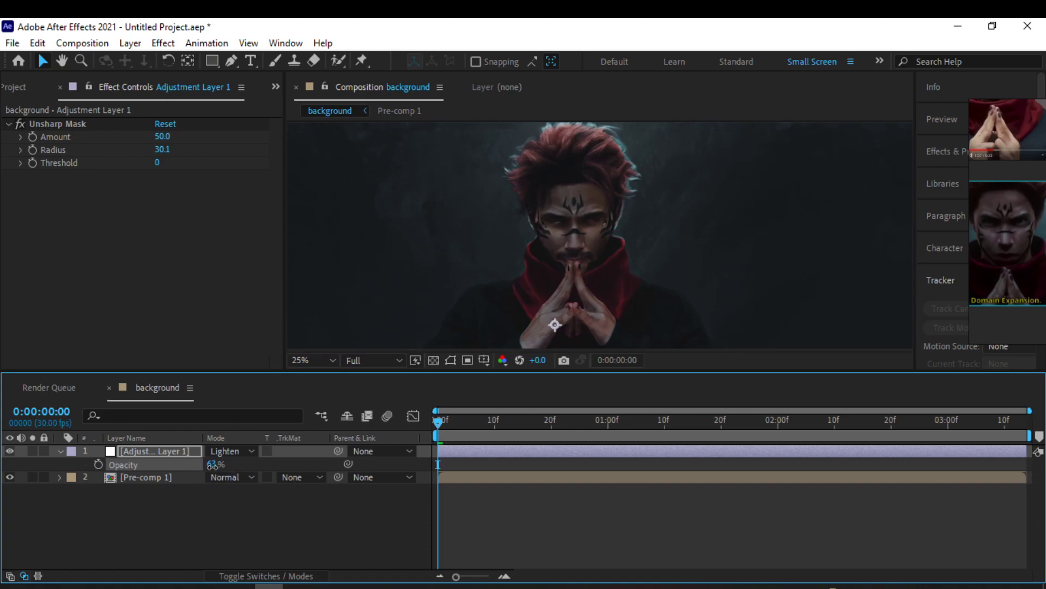
scroll(498, 261, "down", 1)
left_click(388, 238)
scroll(502, 242, "up", 2)
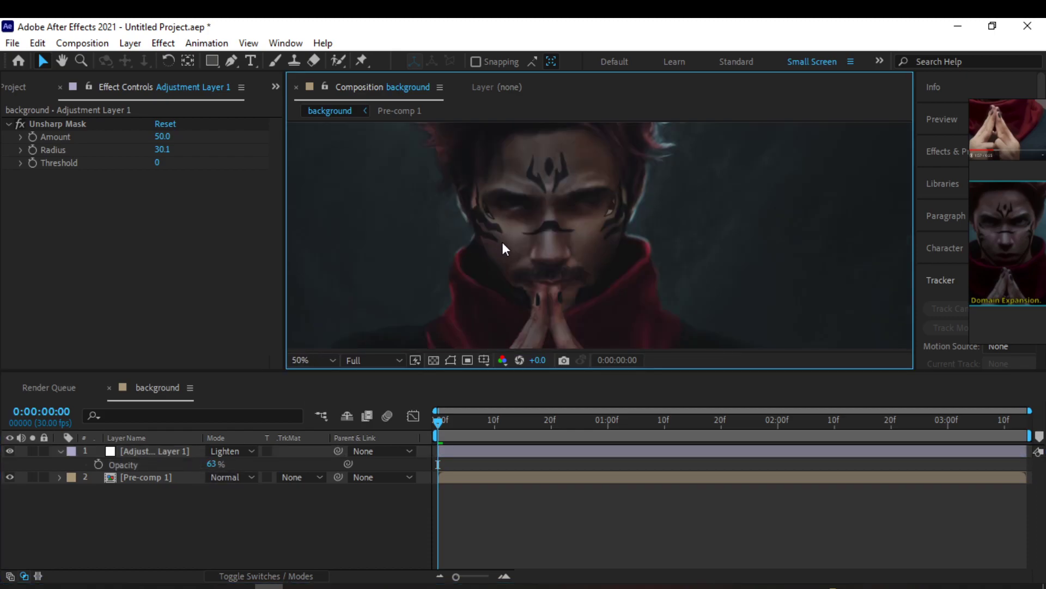
scroll(522, 297, "down", 2)
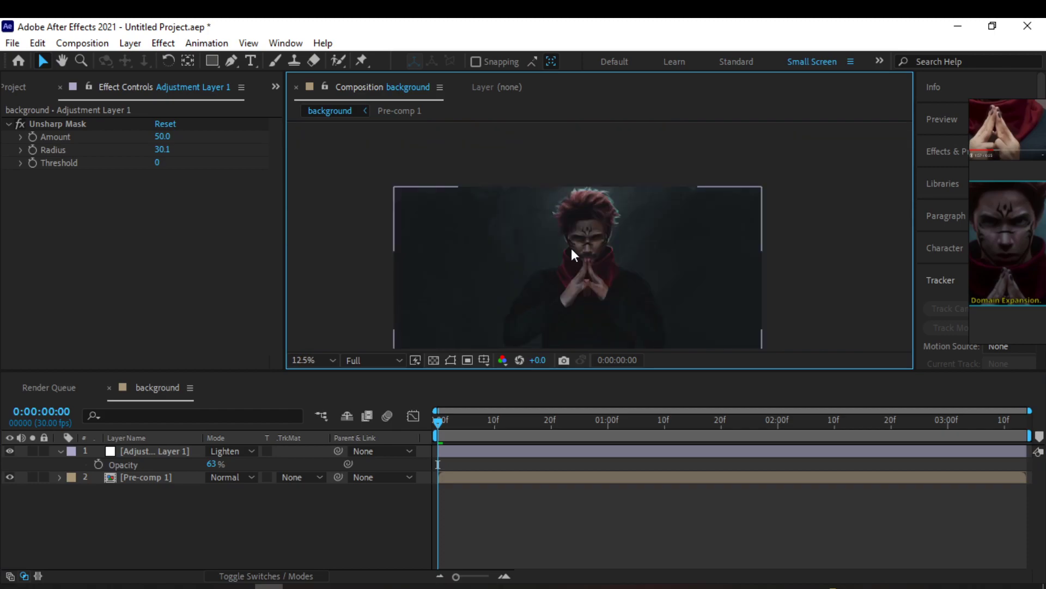